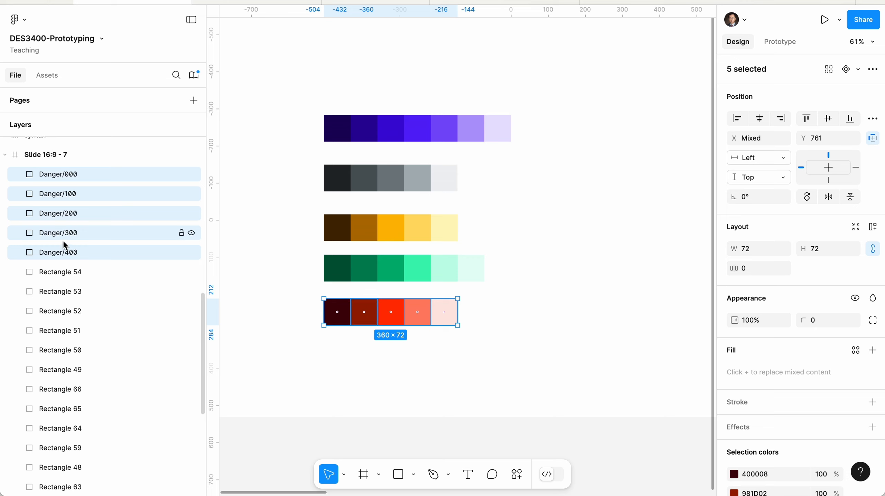
- Examine the green row and the red Danger swatches, comparing the darkest and lightest red with their layer names
click(539, 286)
scroll(462, 259, down, 2)
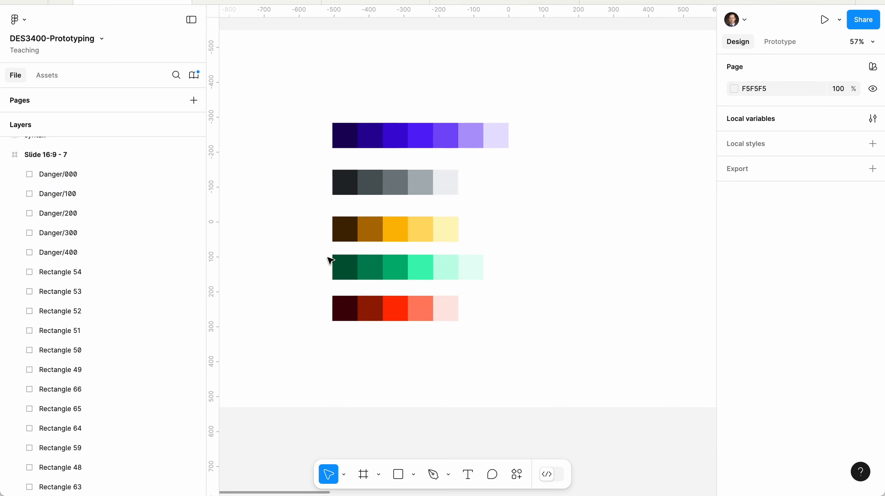
scroll(328, 259, down, 1)
scroll(455, 256, up, 4)
scroll(457, 256, up, 1)
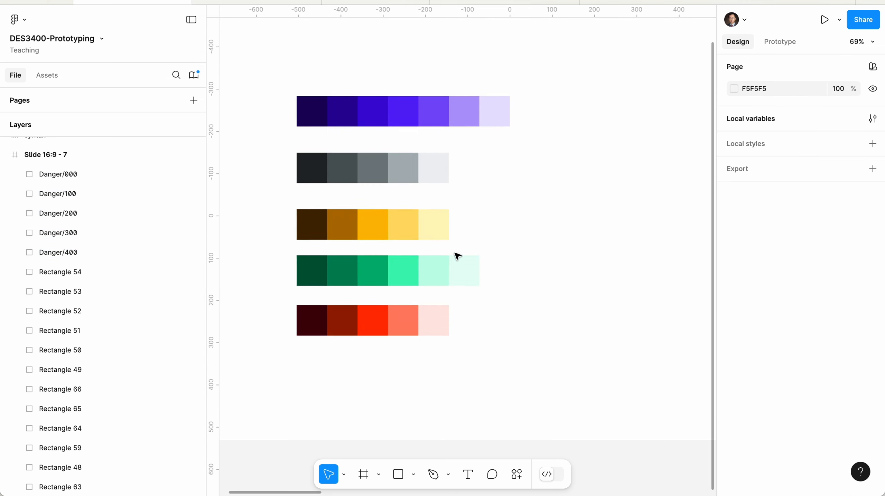
drag(272, 251, 500, 291)
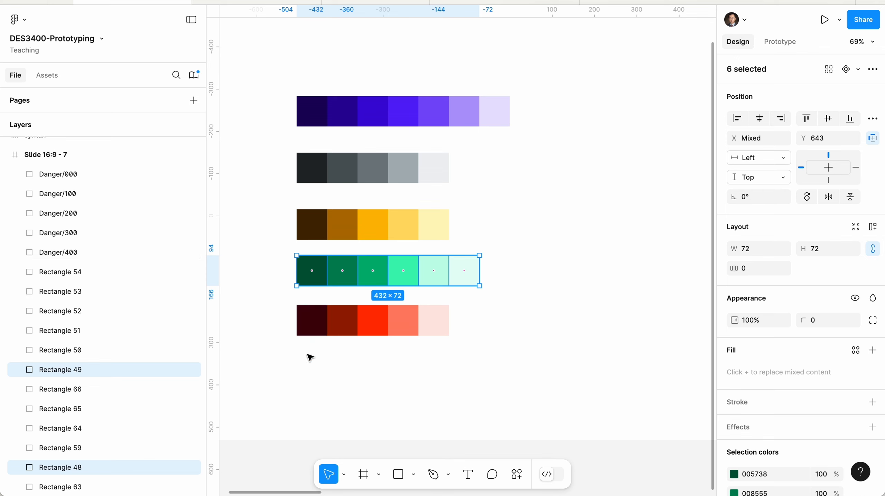
click(307, 326)
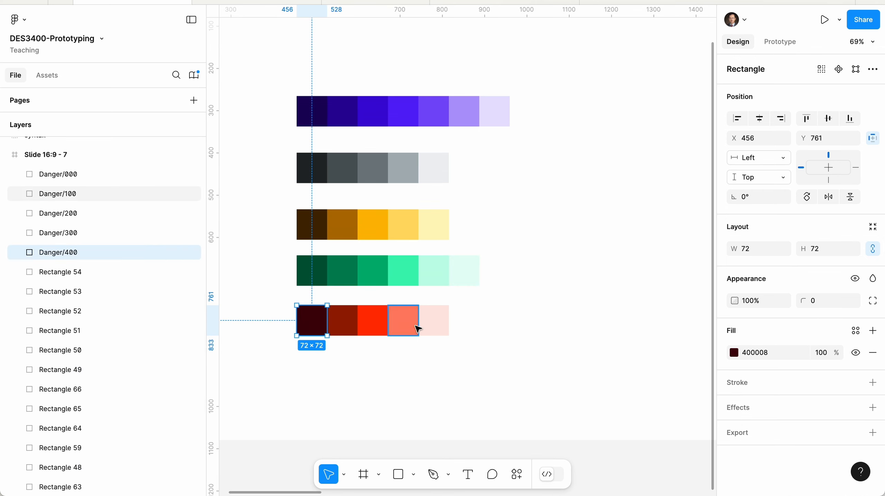
click(431, 322)
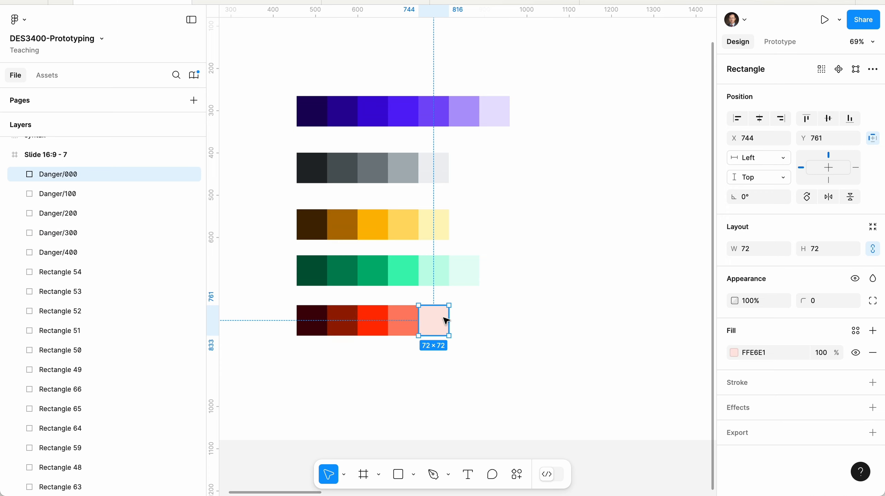
click(502, 318)
drag(503, 318, 316, 358)
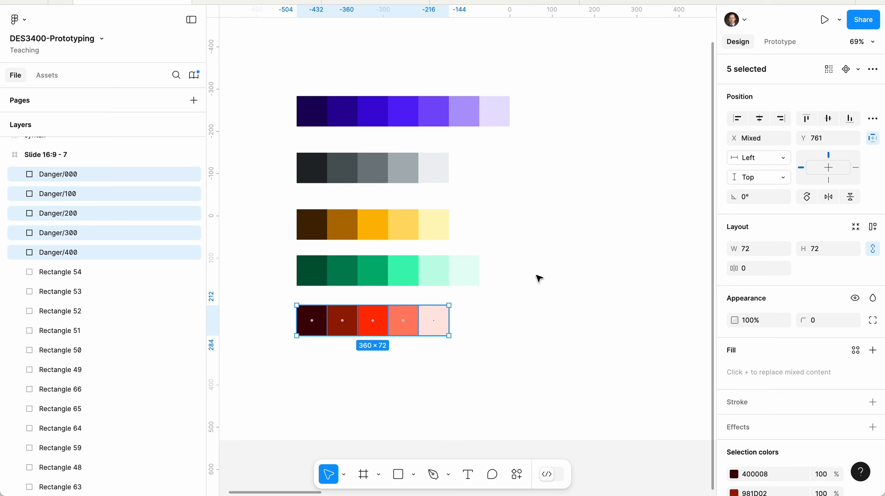
- Select the six green swatches and bring them to the front, so their layers sit together at the start of the slide frame
click(521, 271)
drag(291, 264, 525, 287)
scroll(159, 291, down, 5)
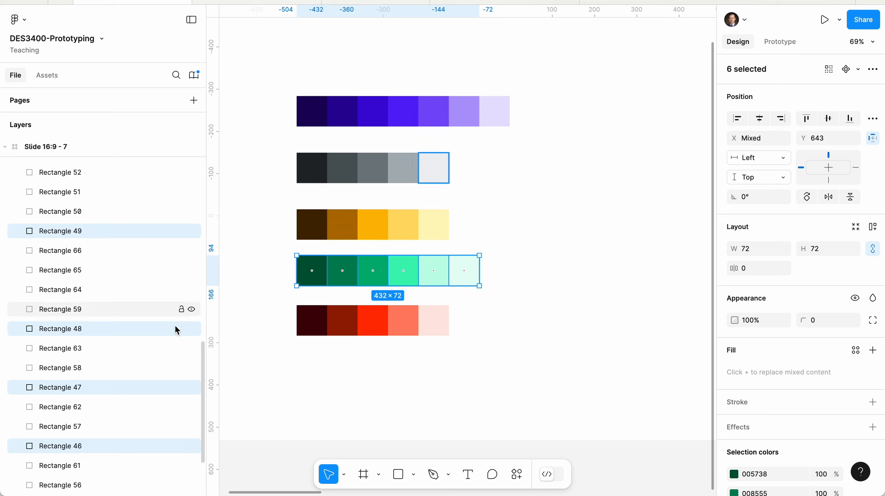
scroll(161, 346, down, 1)
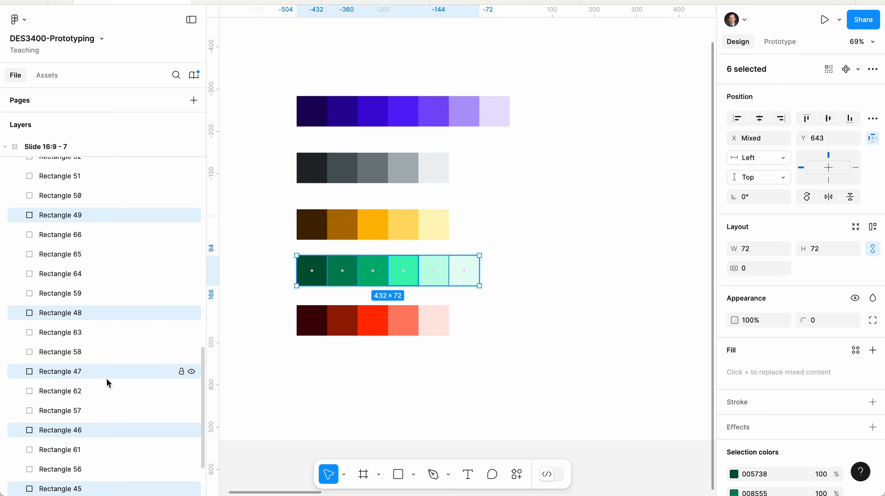
scroll(96, 438, down, 2)
scroll(257, 386, up, 3)
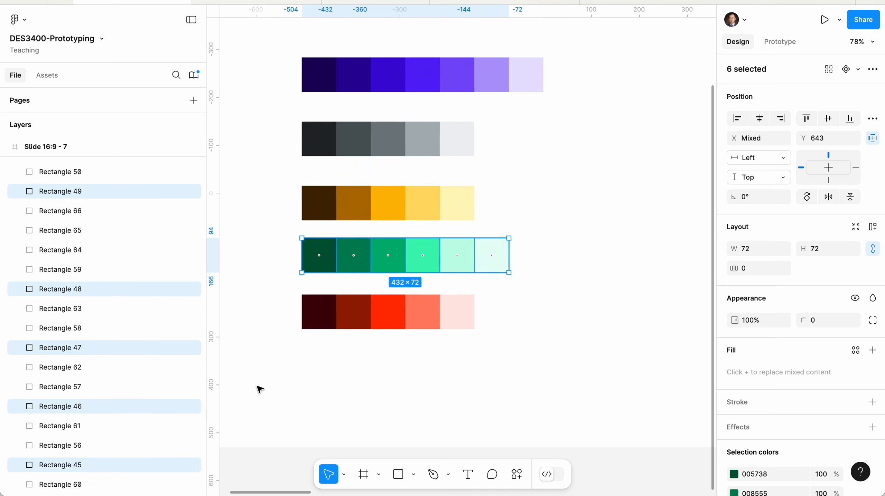
scroll(245, 367, down, 3)
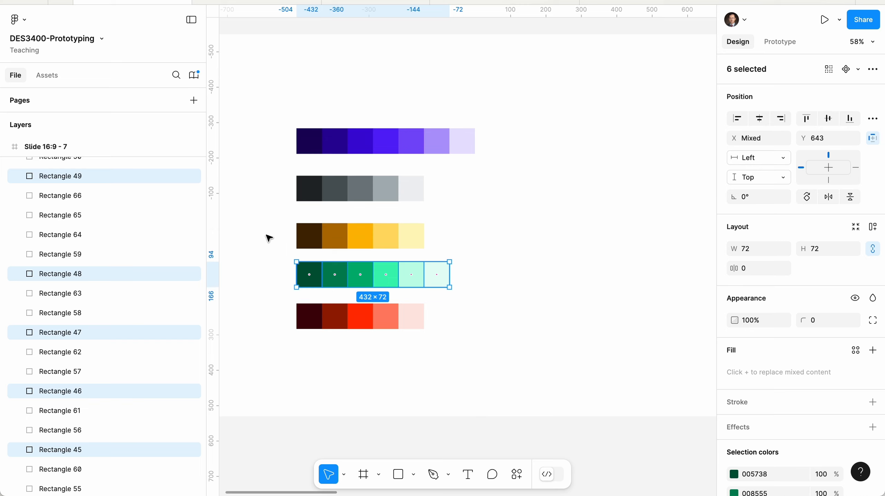
key(bracketright)
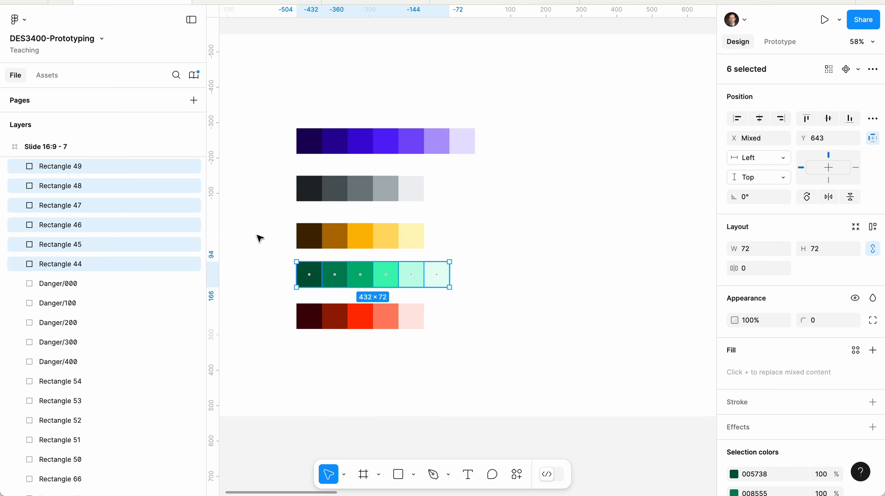
scroll(113, 308, up, 3)
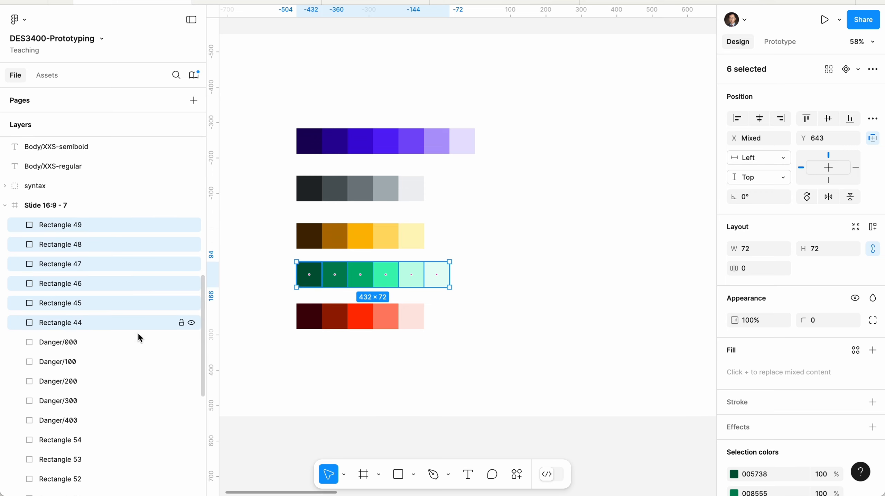
- Start a bulk rename of the six green swatch layers with the ascending pattern Success/$n00
click(261, 303)
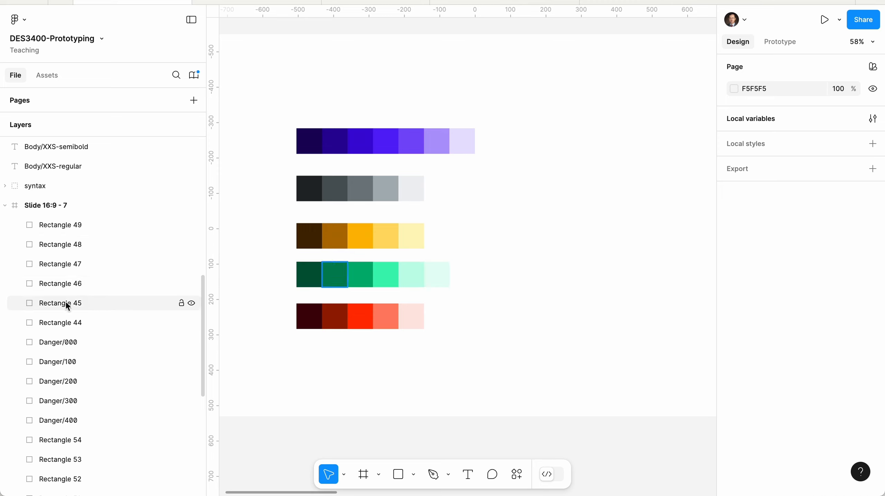
drag(280, 261, 538, 284)
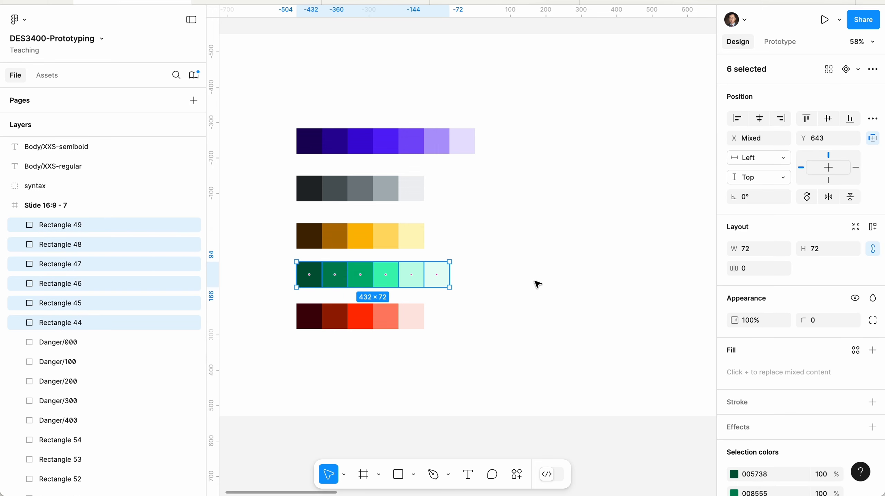
right_click(76, 245)
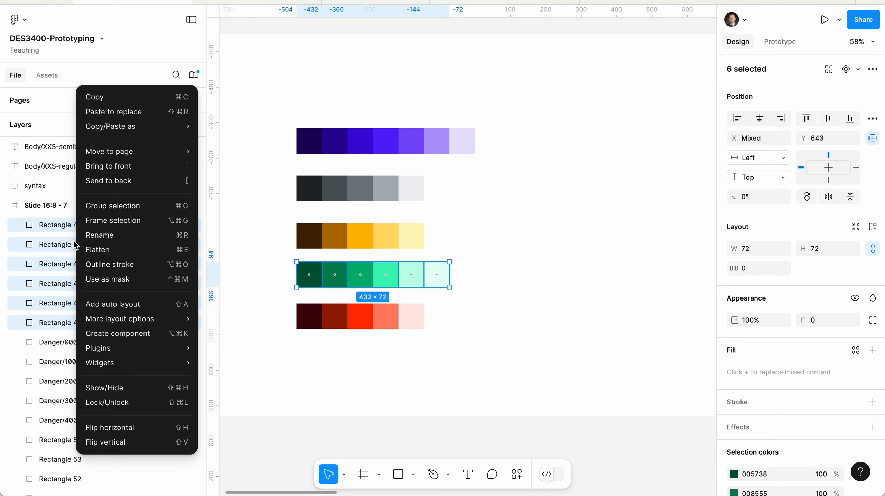
click(100, 235)
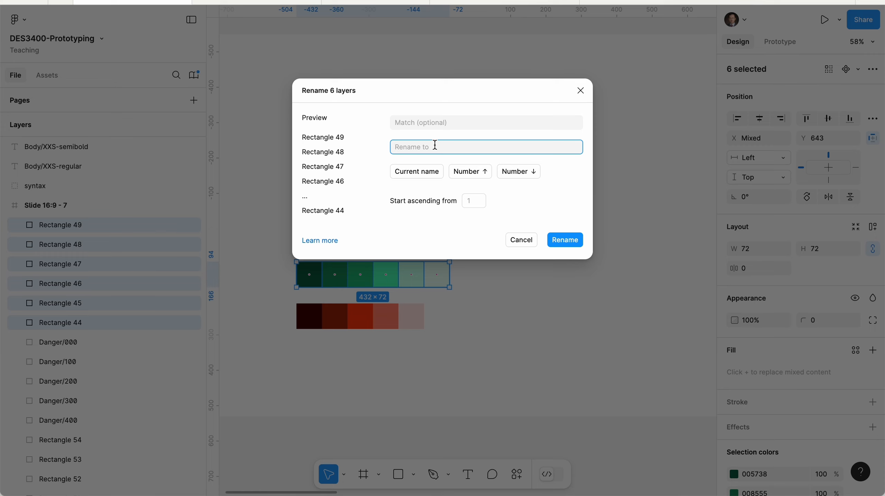
text(Suc)
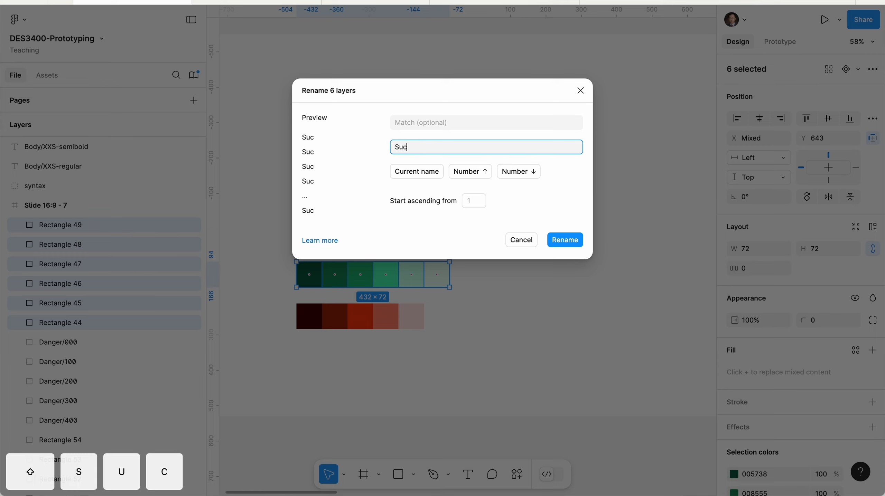
text(cess)
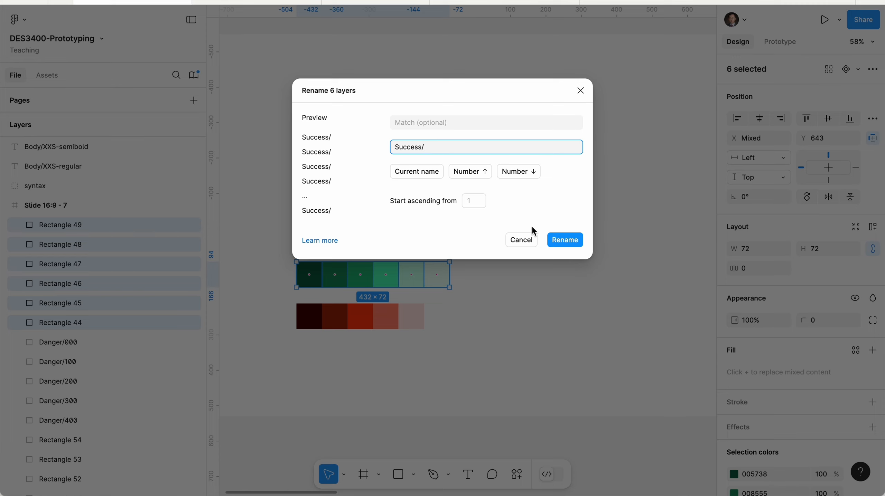
text($n00)
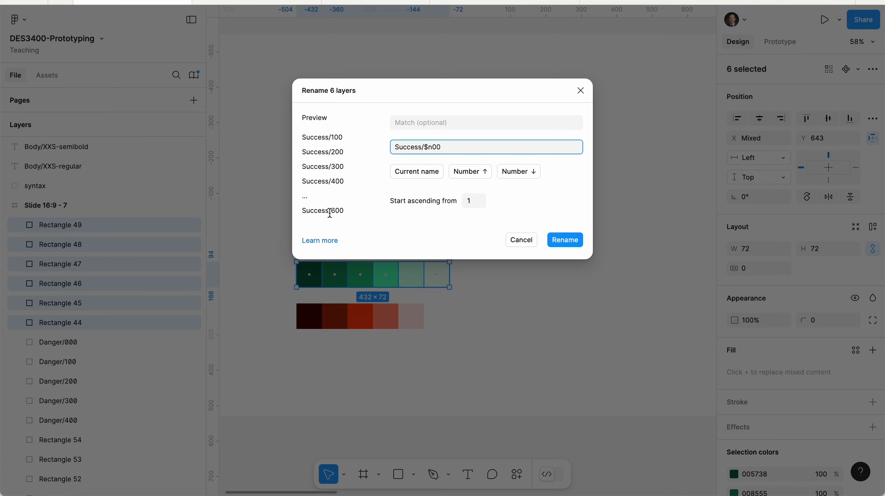
- Try the descending number pattern Success/$N, and return to the ascending pattern Success/$n00
drag(430, 147, 468, 145)
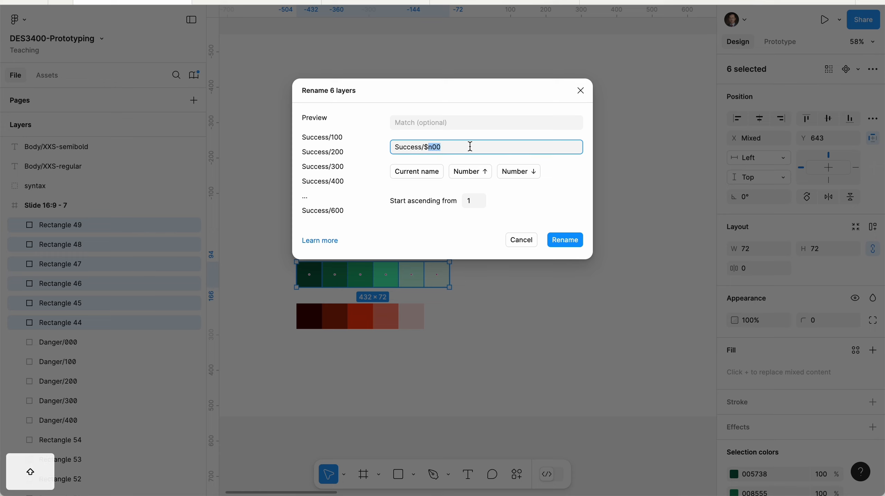
text(N)
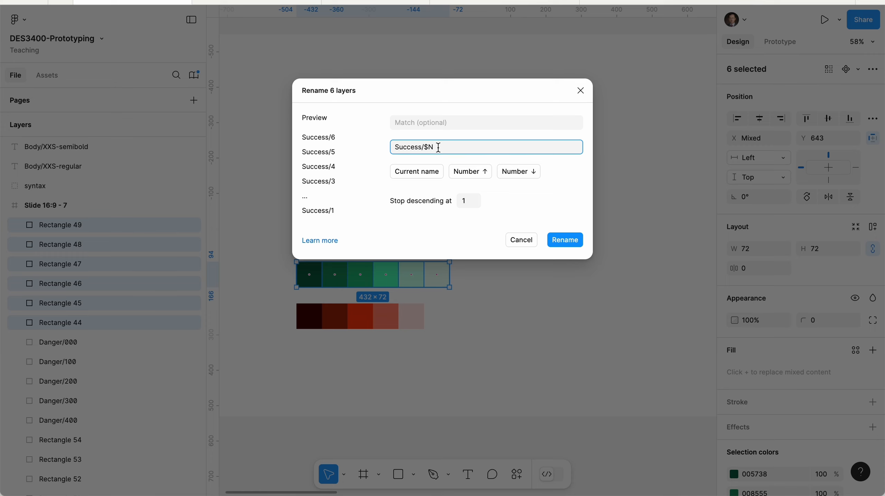
key(BackSpace)
text($)
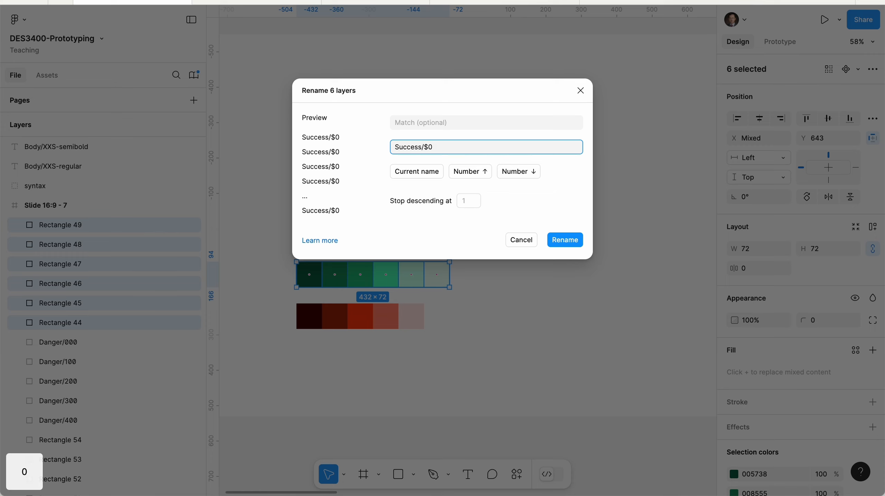
key(BackSpace)
text(N)
key(BackSpace)
text(n)
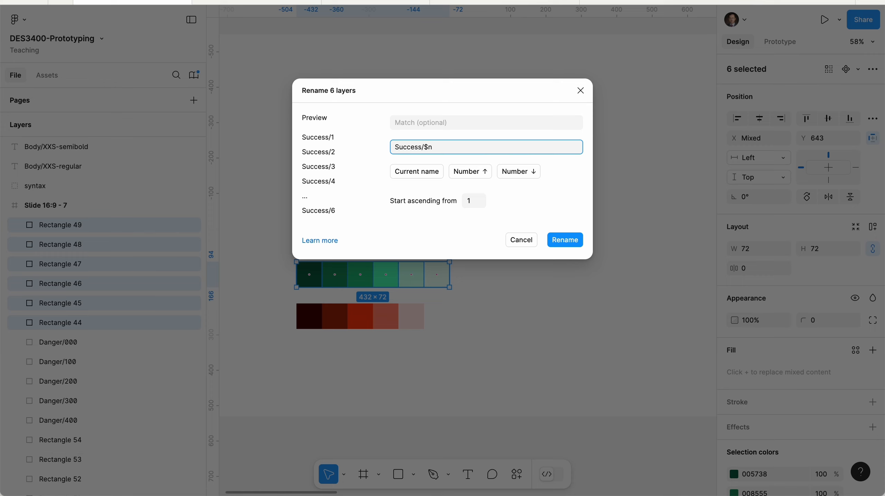
text(00)
- Set the ascending numbering to start from 0 and apply the Success rename to the green swatch layers
click(470, 201)
drag(432, 148, 424, 146)
click(497, 203)
click(475, 205)
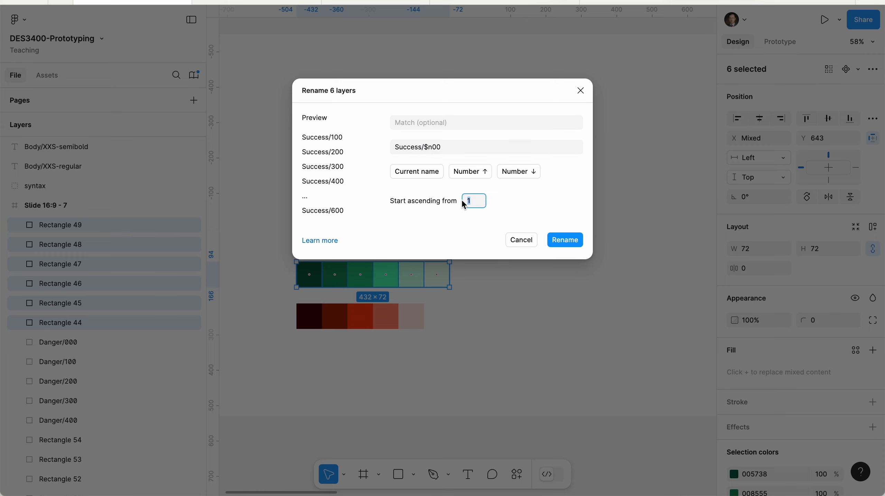
text(0)
click(564, 240)
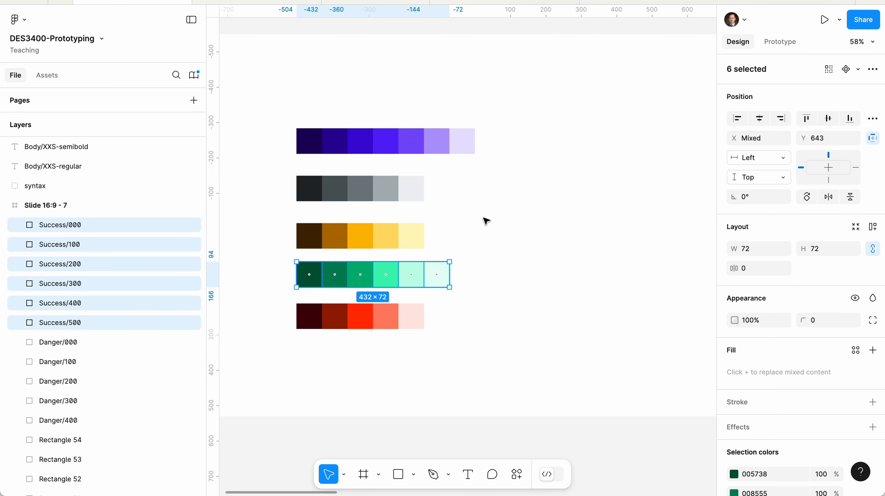
- Rename the five yellow swatch layers in bulk with the pattern Warning/$n00, ascending from 0
drag(482, 219, 291, 242)
scroll(112, 364, down, 5)
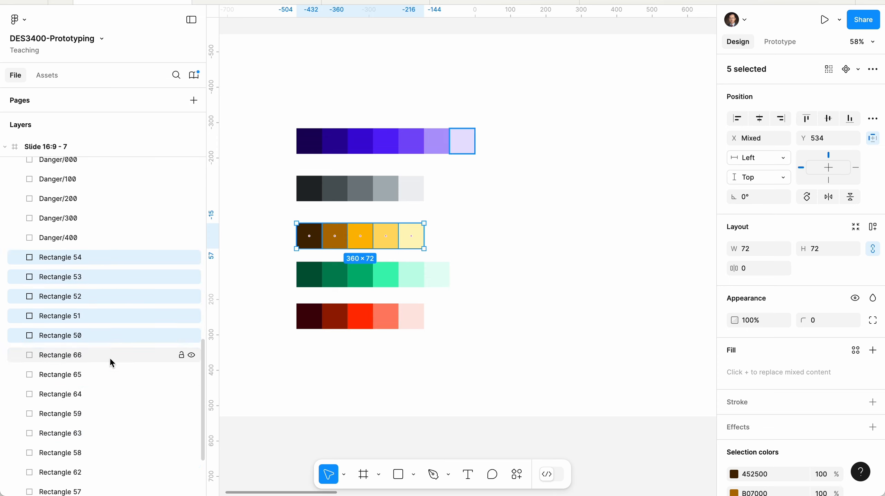
right_click(92, 259)
click(143, 239)
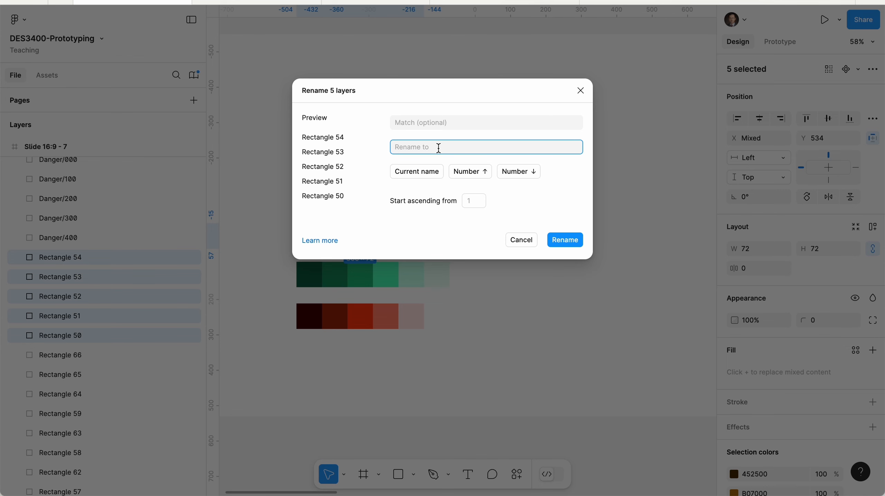
text(War)
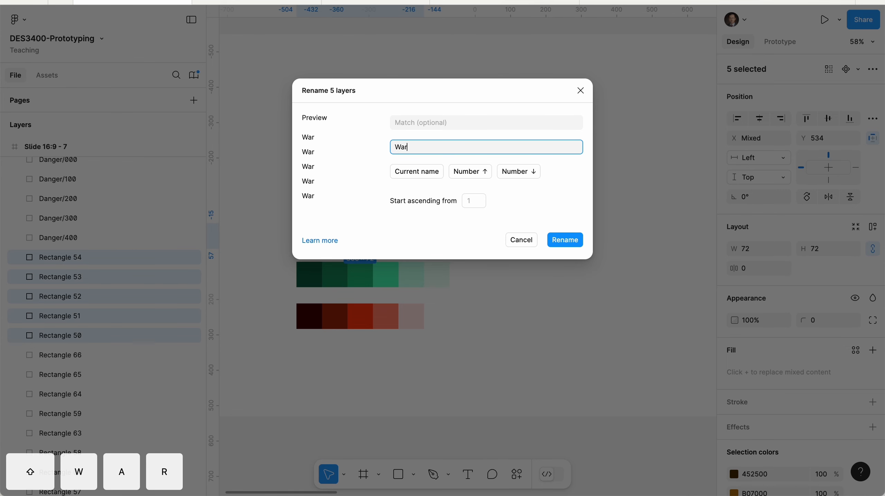
text(ning/)
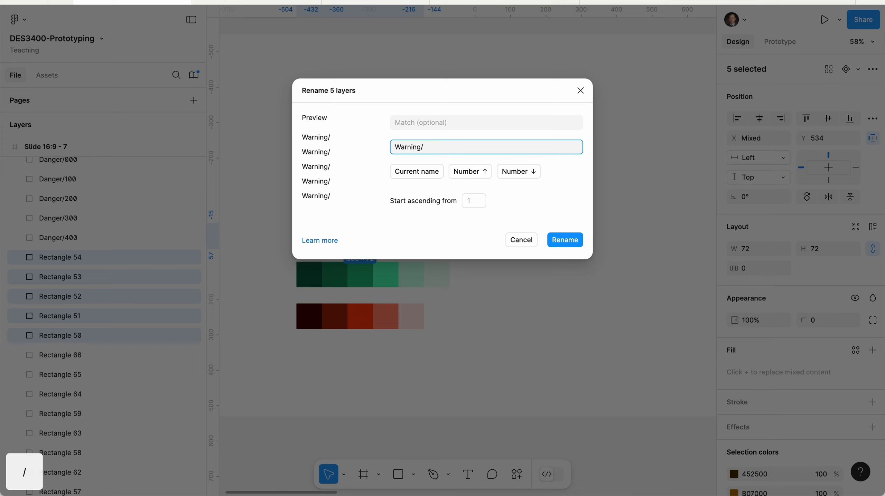
text($n)
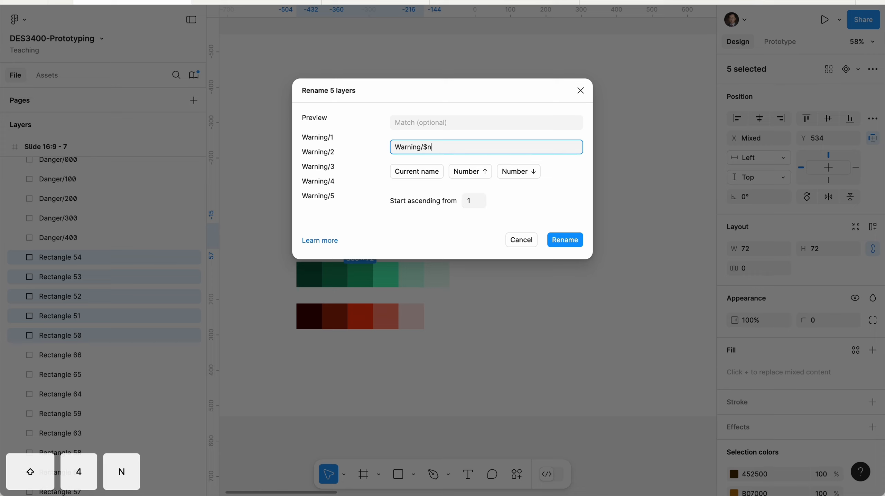
text(00)
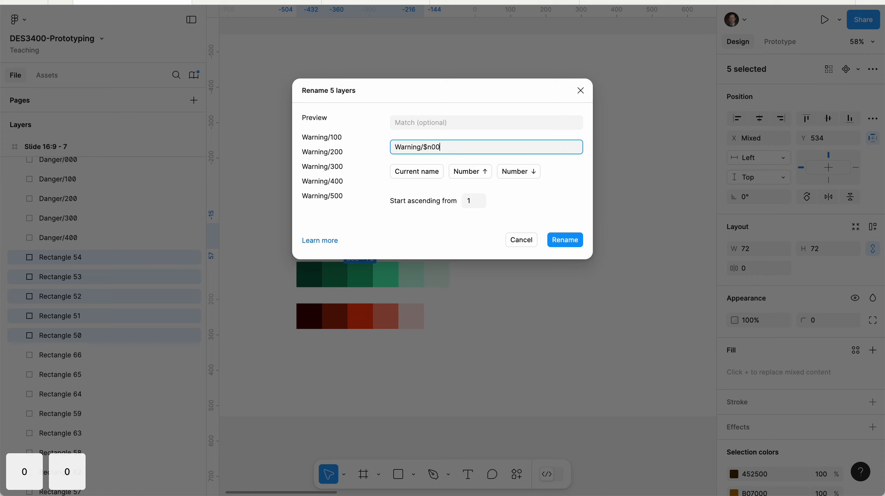
click(469, 201)
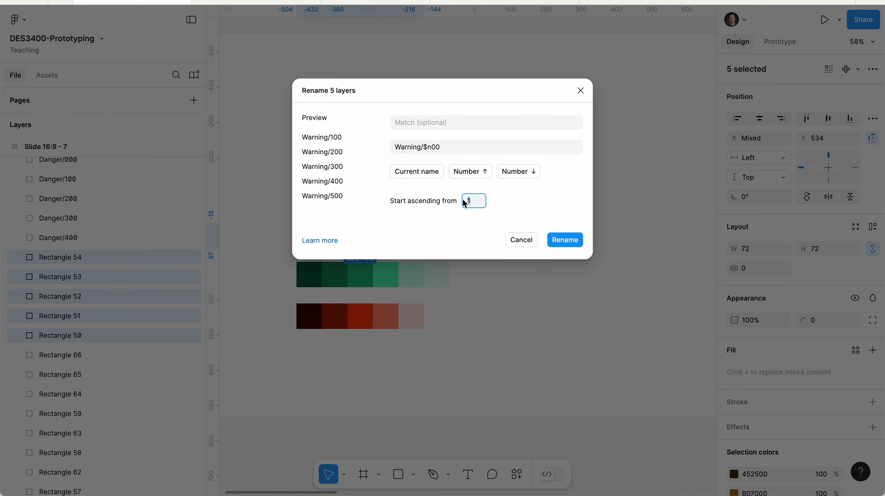
text(0)
click(565, 239)
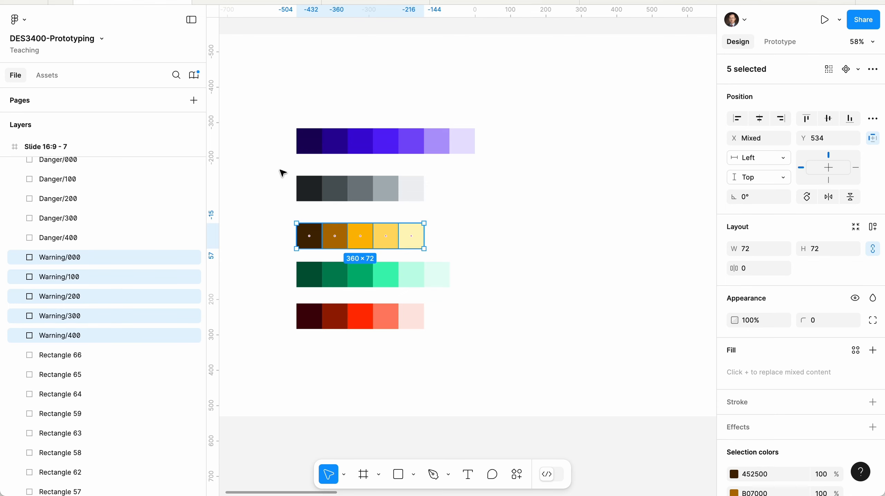
- Select the five gray swatches and move their layers together directly below Rectangle 64 in the layer order
drag(280, 170, 460, 215)
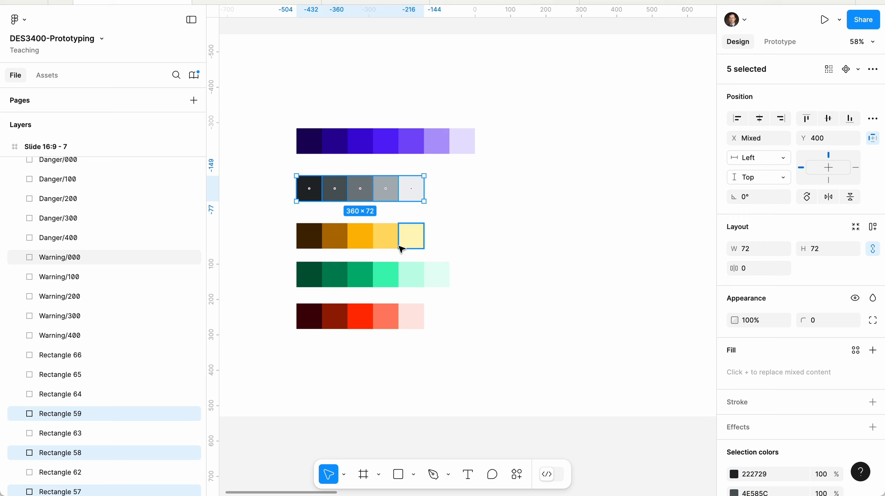
scroll(156, 292, down, 3)
mouse_move(103, 328)
mouse_down()
mouse_move(106, 303)
mouse_move(100, 315)
mouse_up()
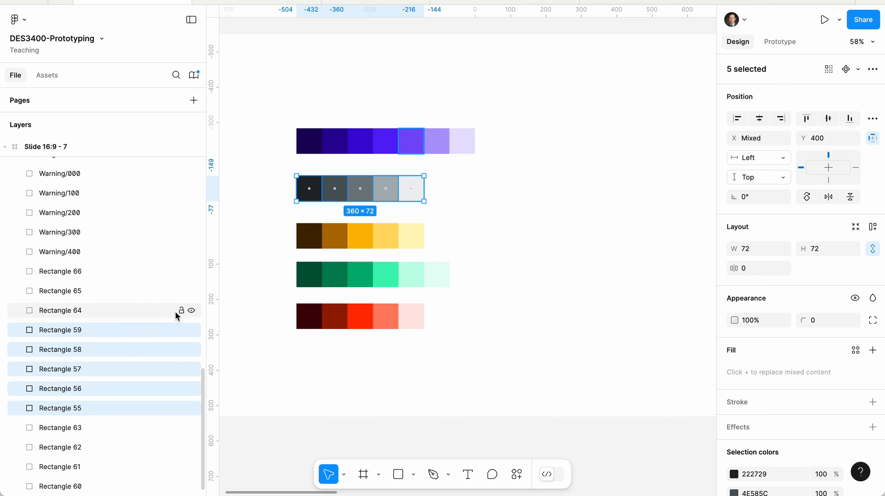
- Rename the five gray swatch layers in bulk with the pattern Gray/$n00, ascending from 0
click(282, 191)
drag(260, 168, 405, 204)
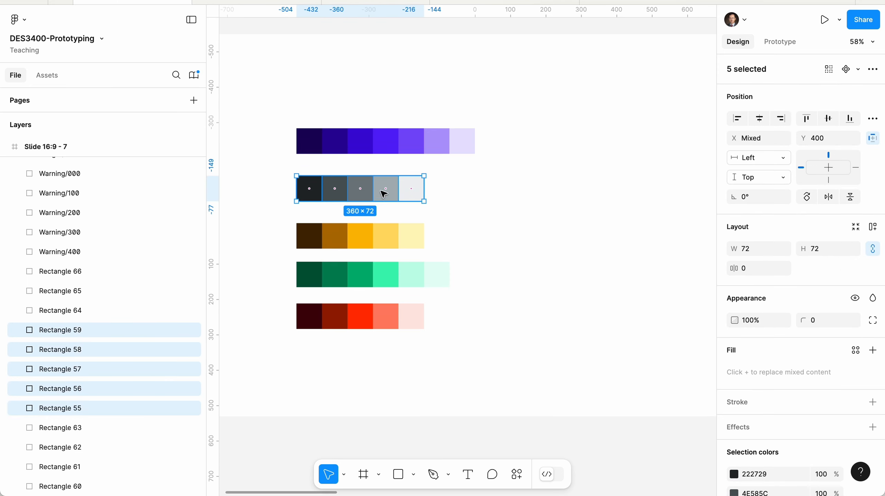
right_click(344, 191)
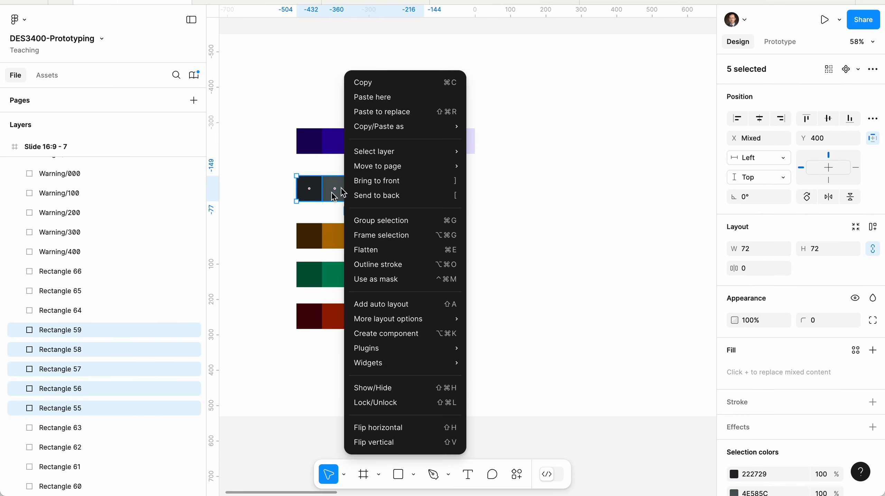
right_click(112, 334)
mouse_move(151, 314)
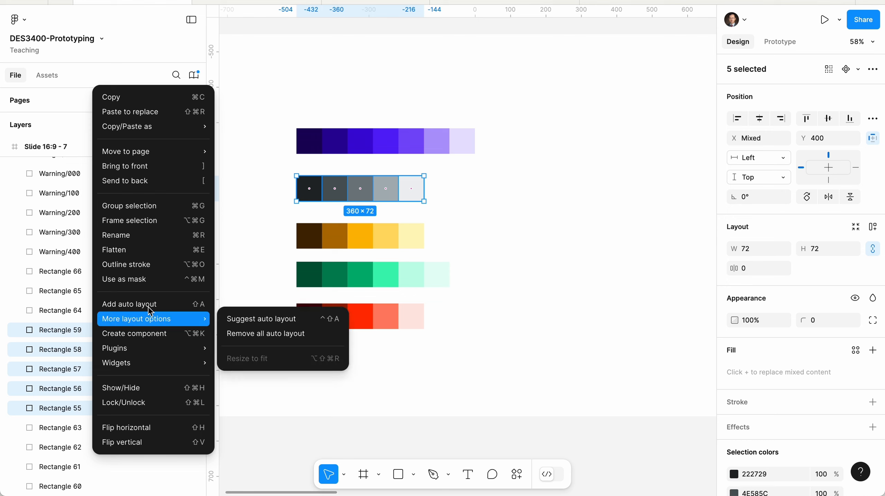
click(151, 235)
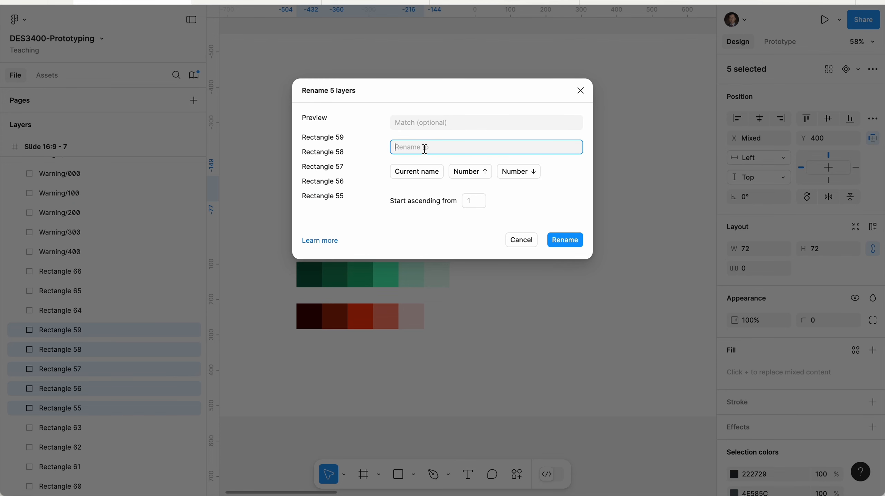
text(Gray)
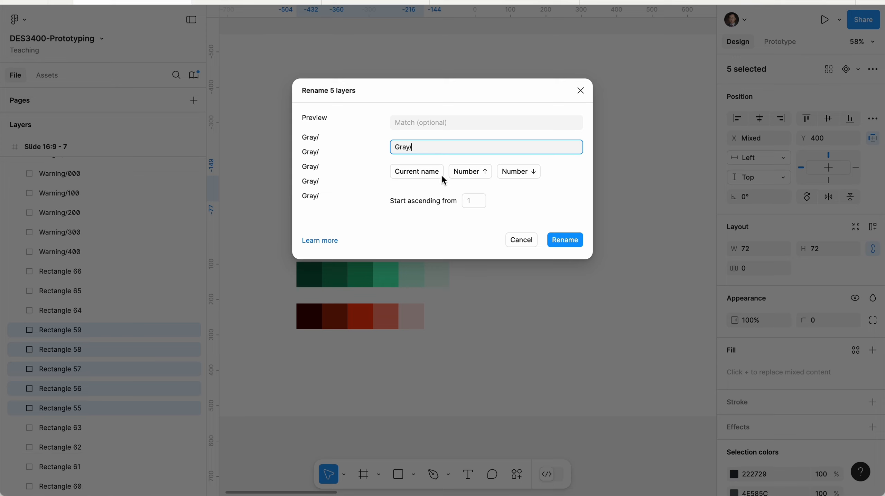
text(/$n00)
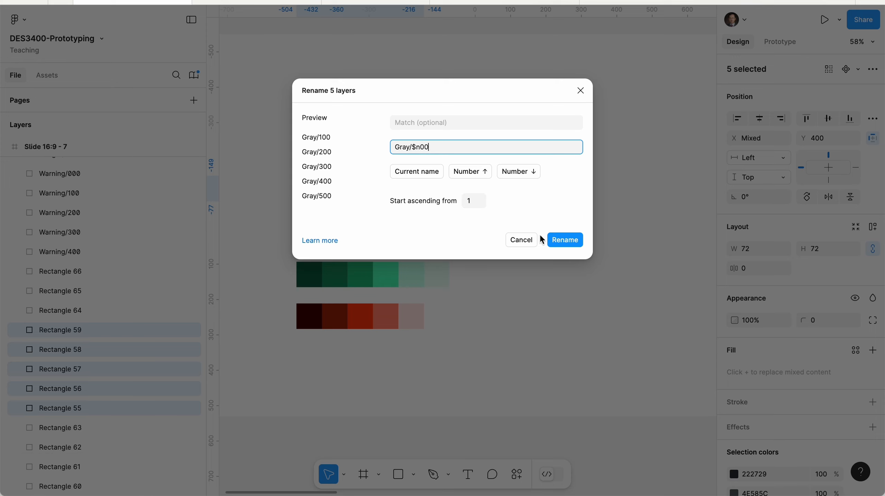
click(476, 205)
text(0)
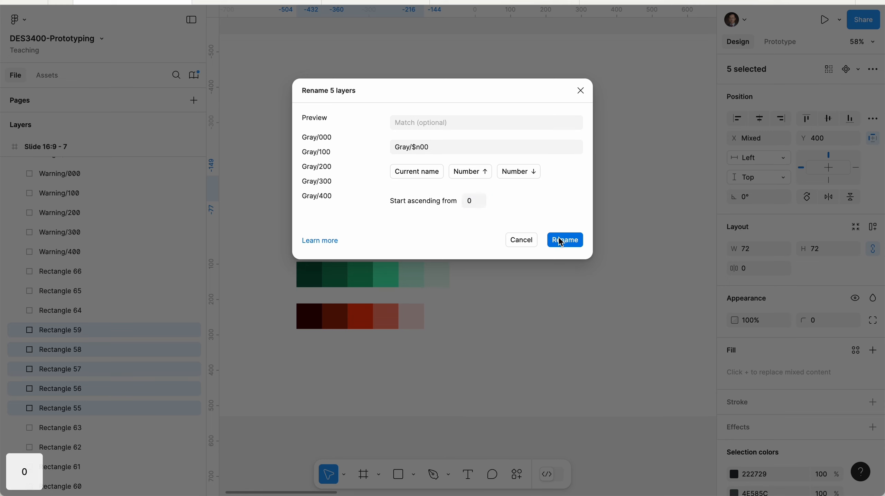
click(563, 240)
- Select the seven purple swatches and bring them to the front so their layers sit together above the Success layers
click(416, 121)
drag(416, 121, 271, 141)
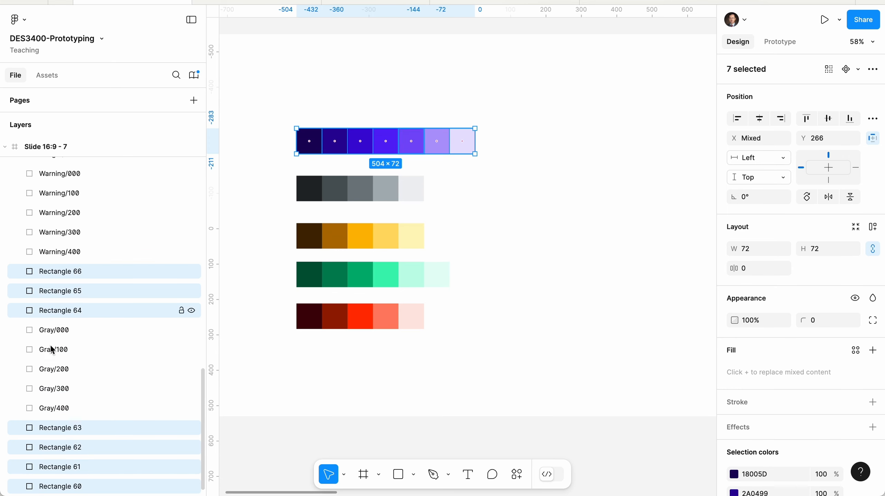
scroll(139, 293, down, 5)
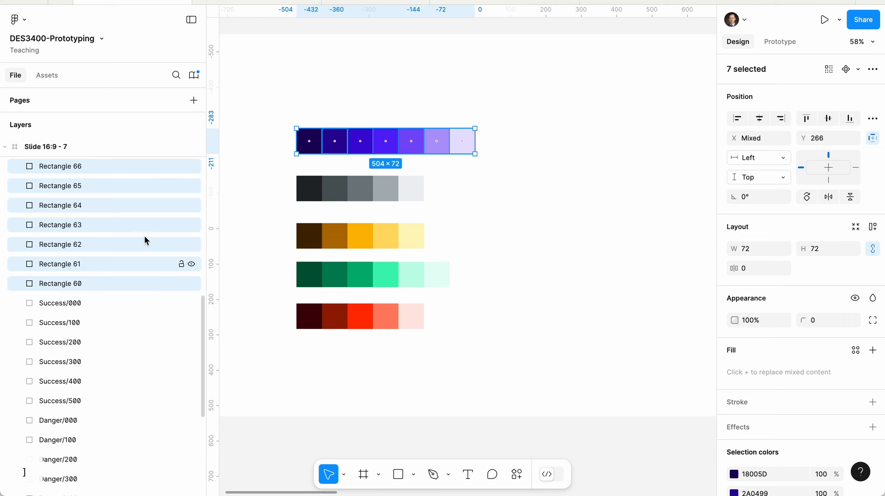
- Start a bulk rename of the seven purple swatch layers and enter the ascending pattern Primary/$n00
right_click(113, 180)
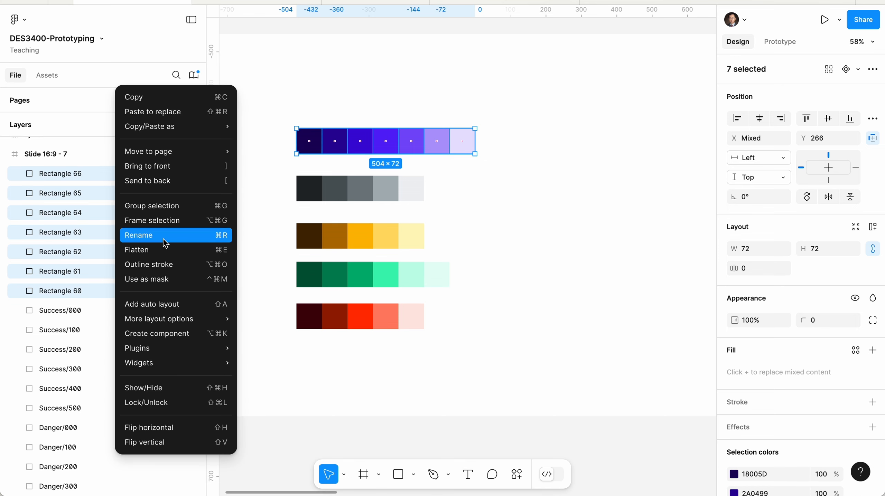
click(194, 240)
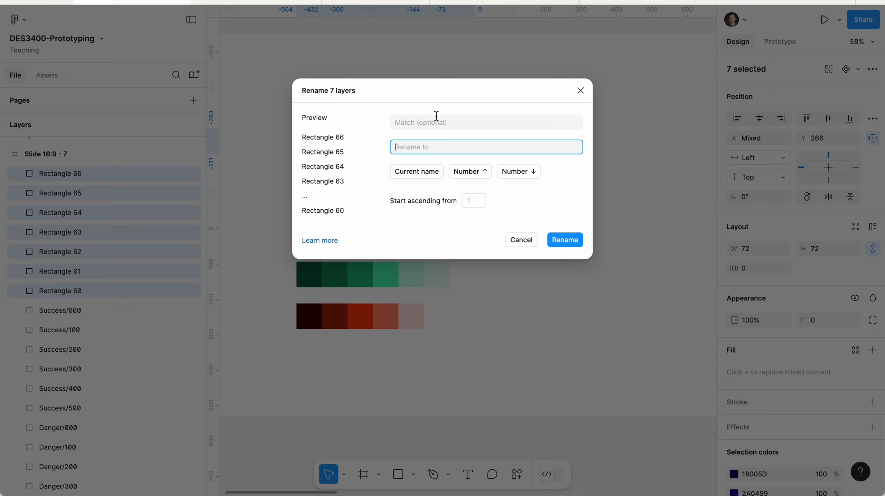
text(M)
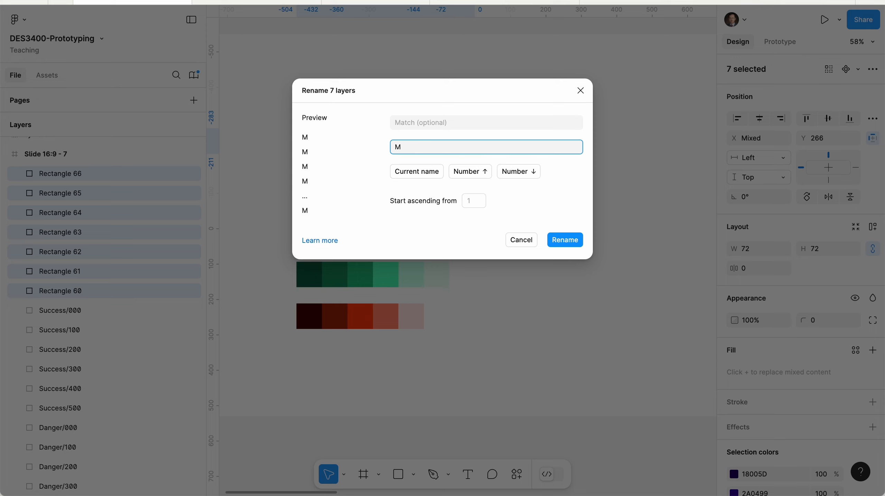
text(r)
key(BackSpace)
key(BackSpace)
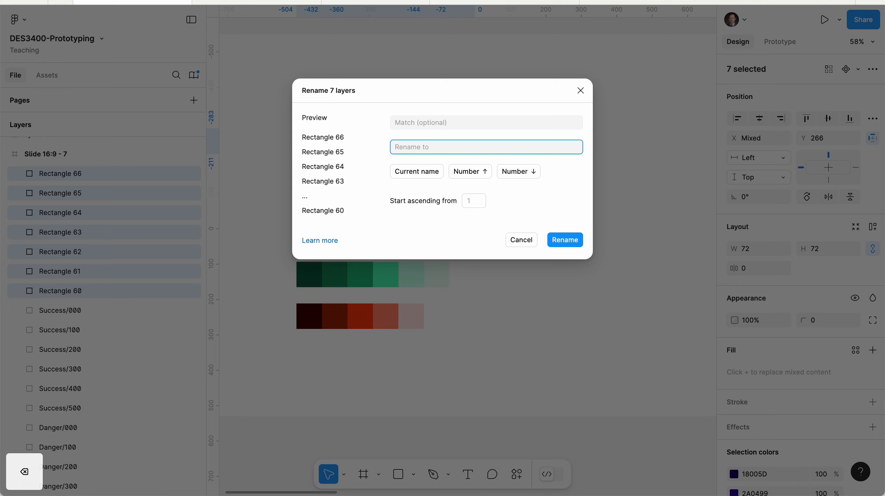
text(Primary/)
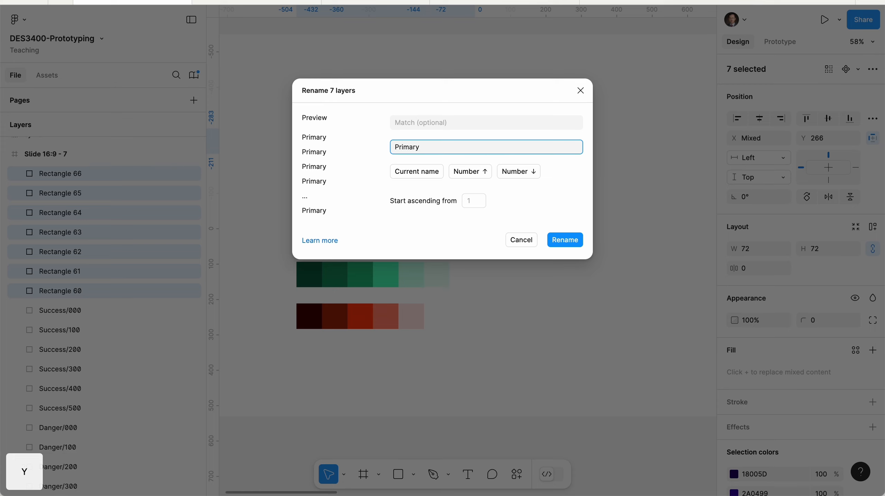
click(465, 175)
key(BackSpace)
text(00)
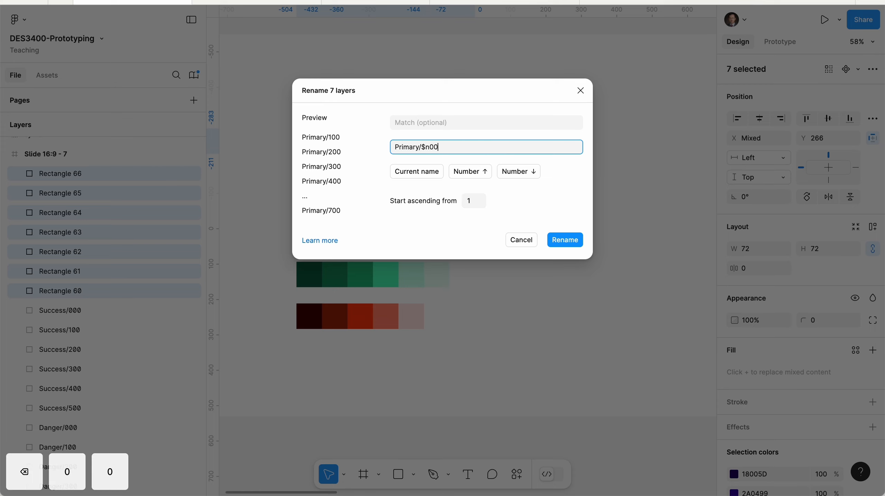
- Set the ascending numbering to start from 0 and apply the Primary rename to the purple swatch layers
click(482, 206)
text(0)
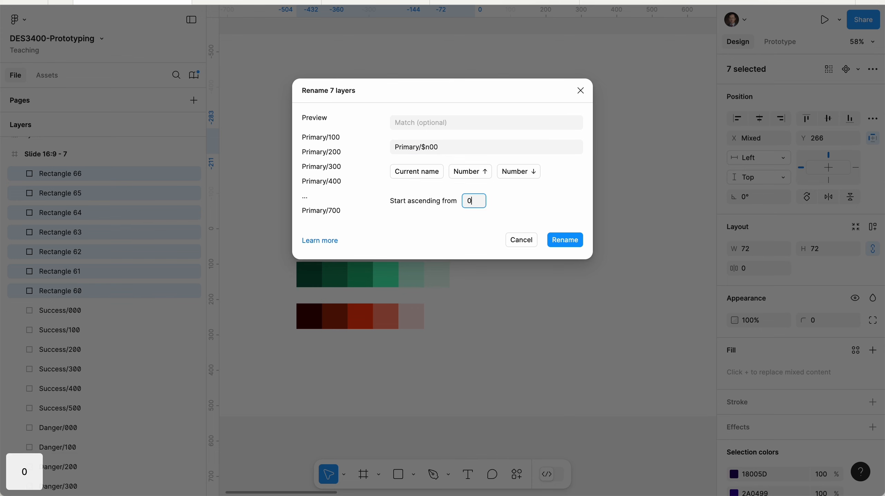
click(563, 240)
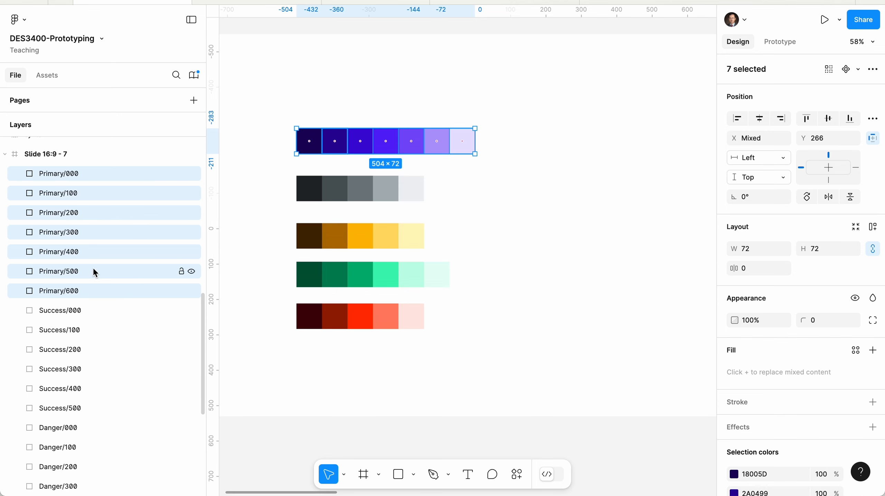
- Deselect the swatches and check the Primary, Success, Danger, Warning and Gray names in the layer list
scroll(89, 230, down, 1)
click(251, 199)
scroll(96, 246, down, 4)
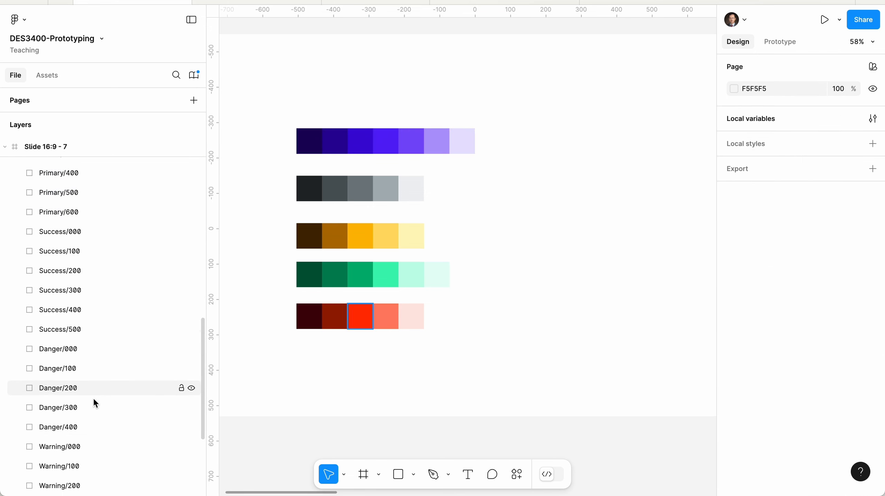
scroll(96, 457, down, 5)
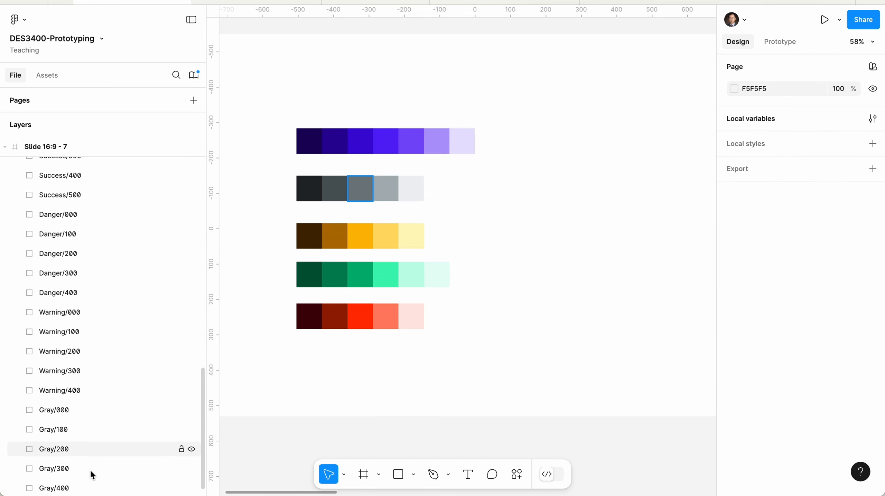
scroll(99, 347, up, 3)
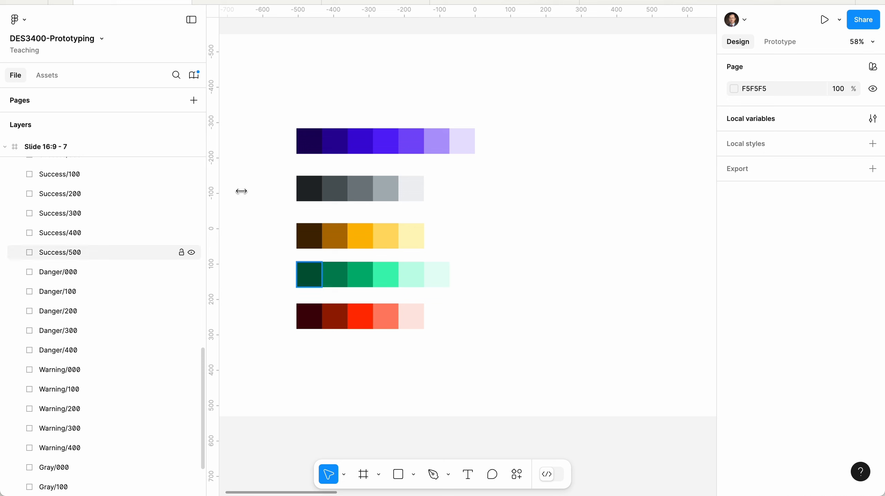
- Select the swatches in all five colour rows and run Generate Styles from the Styler plugin on them
drag(265, 72, 553, 375)
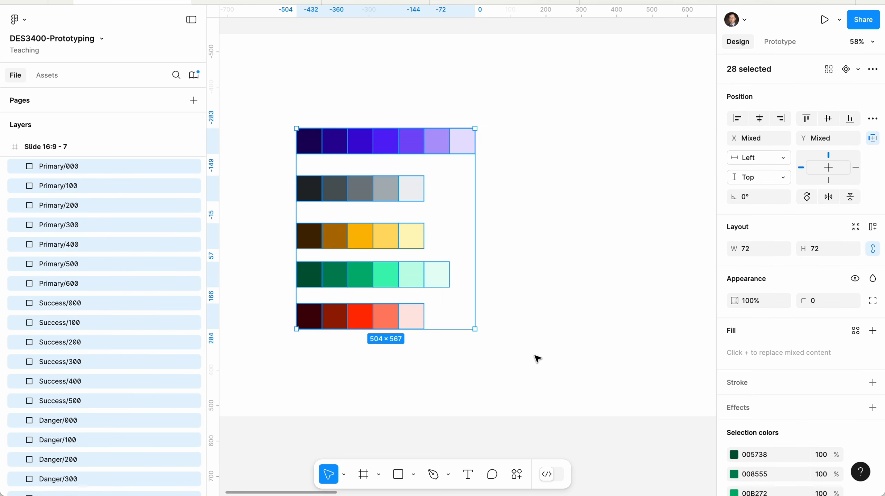
click(517, 475)
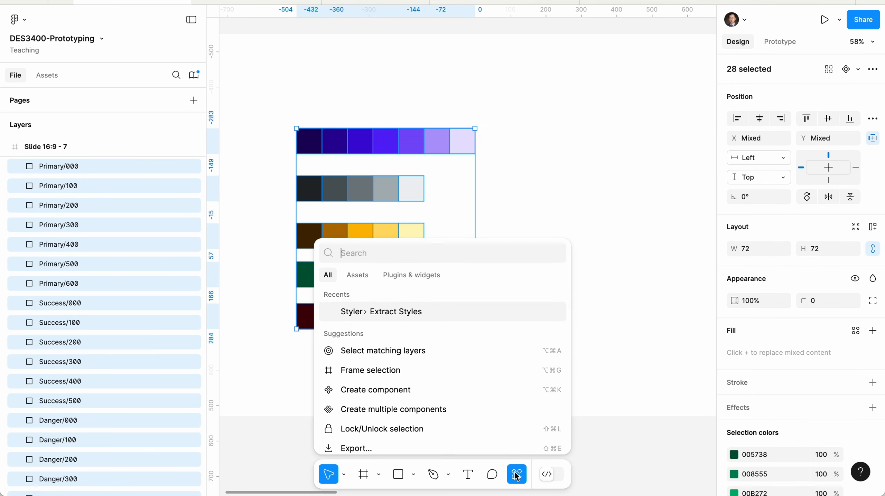
click(413, 276)
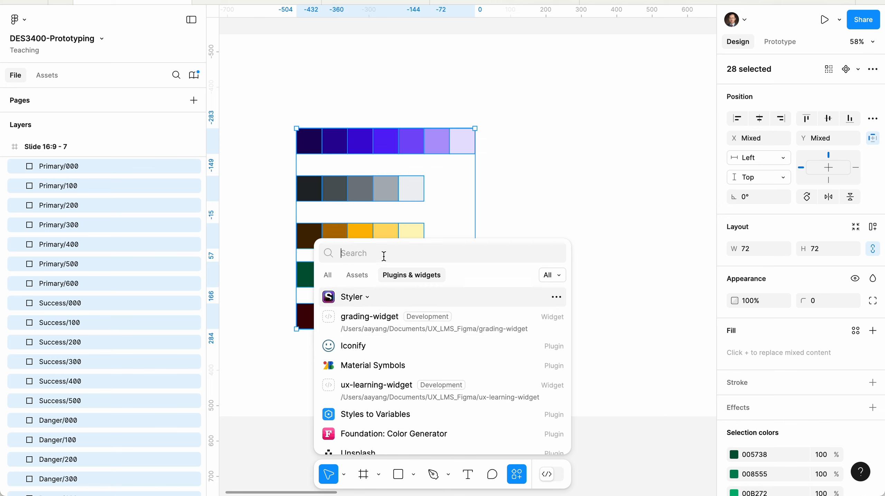
text(Styled)
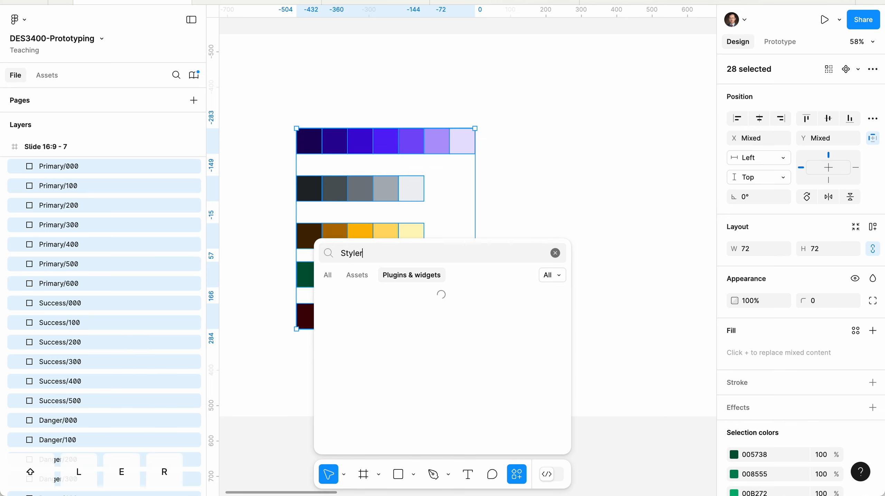
key(BackSpace)
text(r)
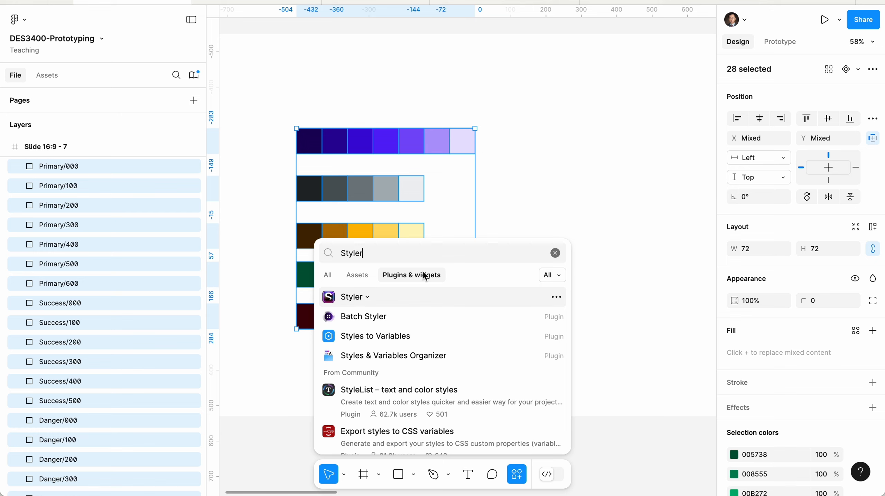
click(366, 298)
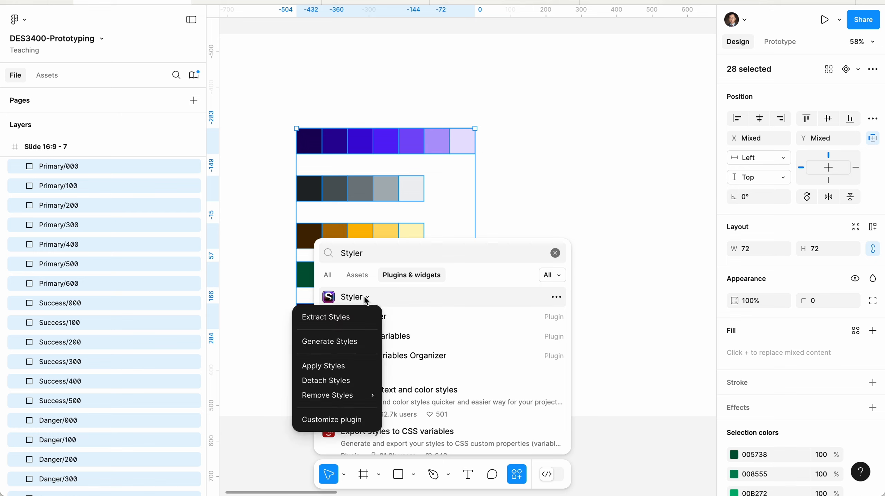
click(328, 342)
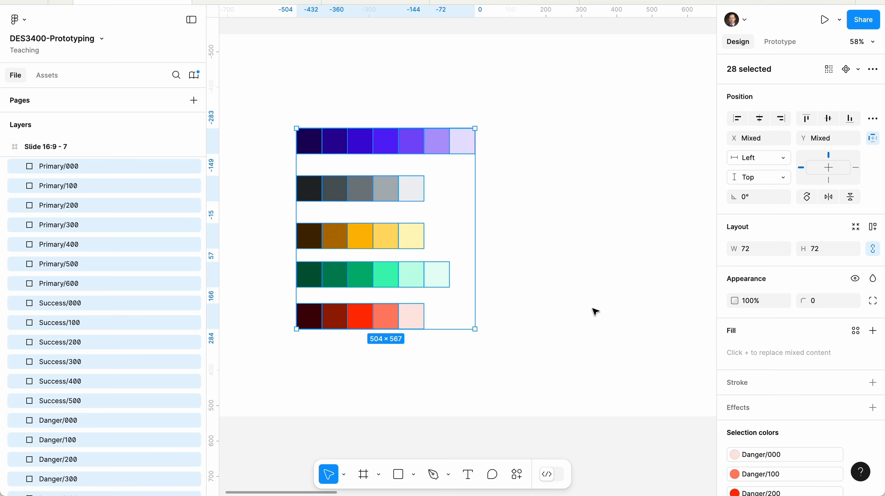
- Deselect the swatches and expand the Success, Primary, Warning and Gray groups of local colour styles to review their shades
click(523, 263)
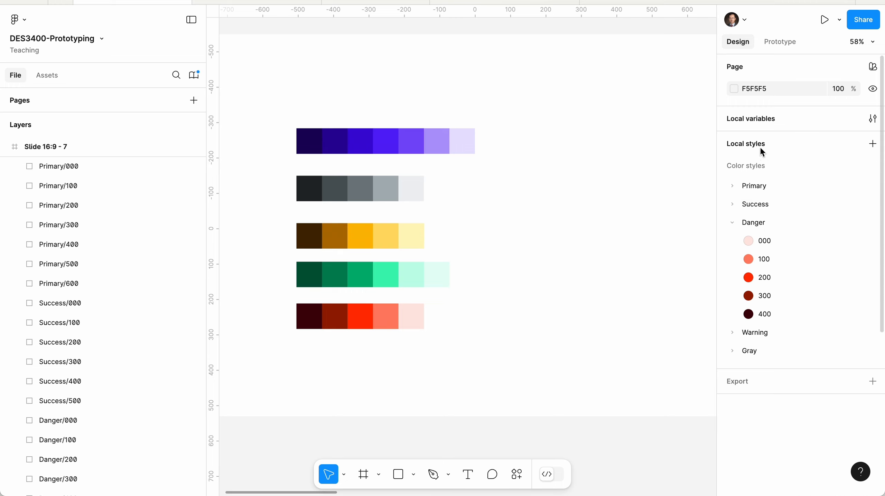
click(732, 204)
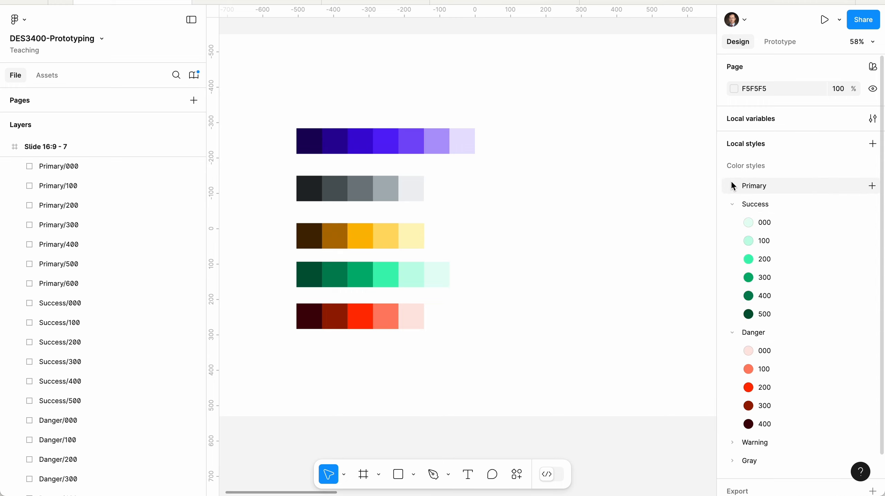
click(732, 186)
scroll(754, 278, down, 5)
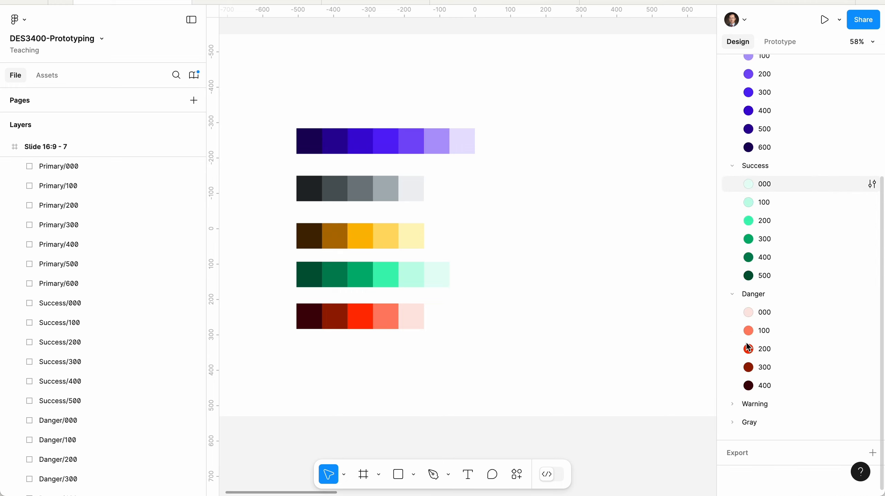
click(734, 403)
scroll(768, 407, down, 3)
click(733, 423)
scroll(792, 374, down, 3)
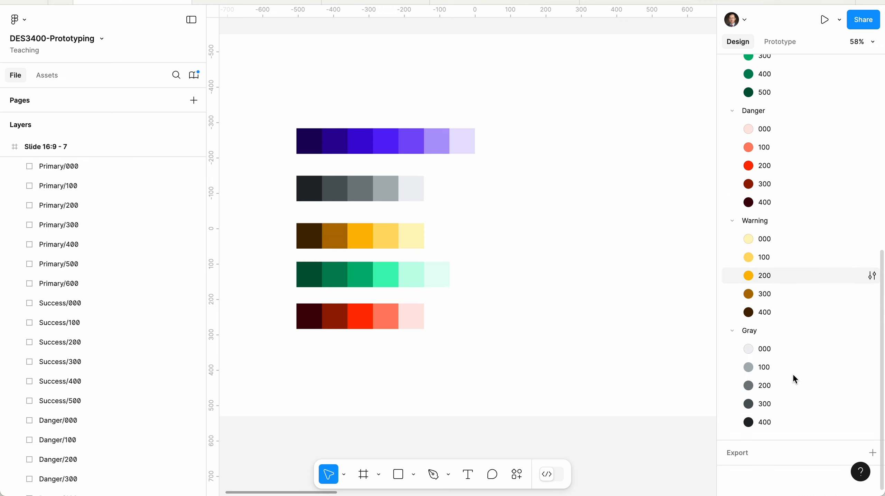
scroll(786, 406, up, 8)
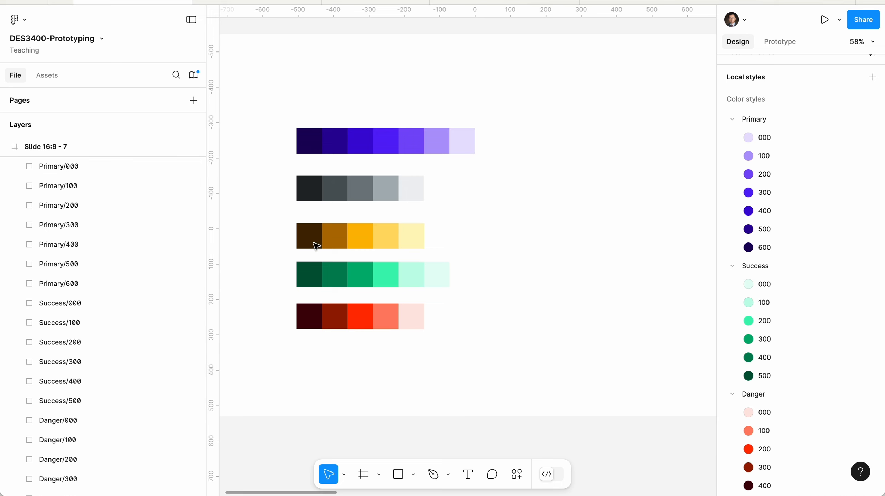
- Examine the Gray/$n00 naming diagram beside the slide, and return to the swatches and colour styles
super+scroll(332, 255, down, 5)
super+scroll(559, 257, up, 8)
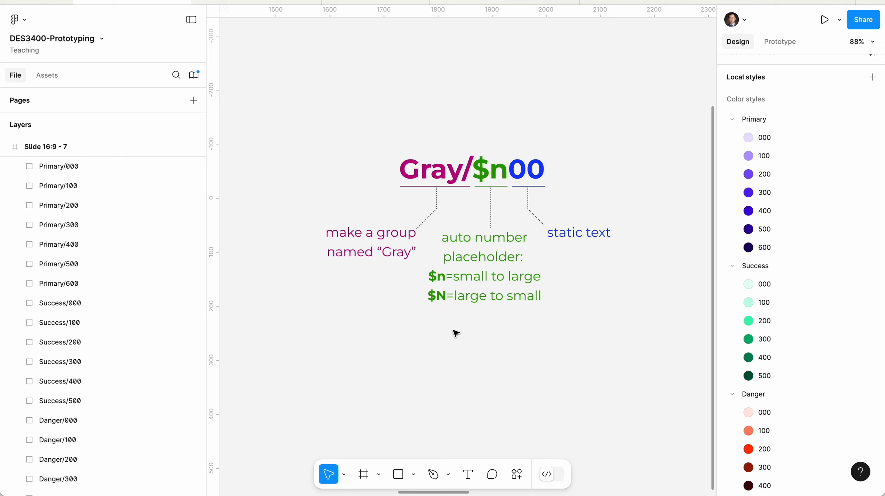
scroll(497, 277, down, 8)
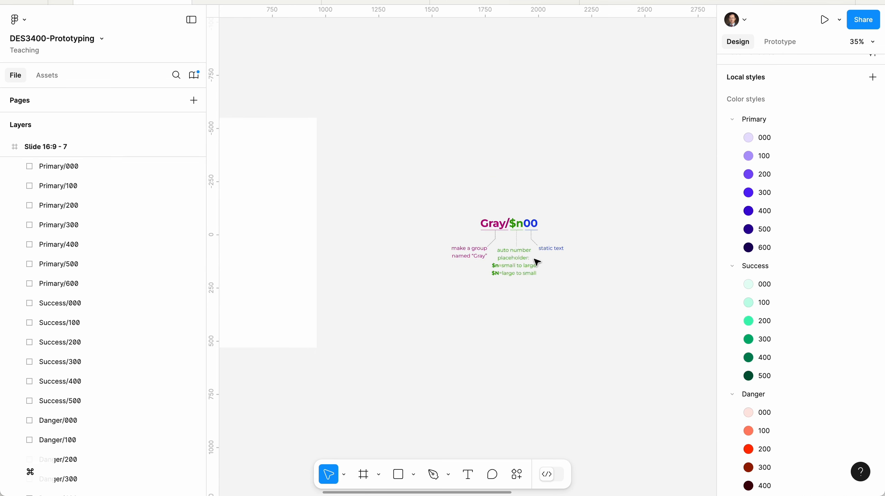
scroll(504, 246, down, 3)
scroll(300, 246, up, 5)
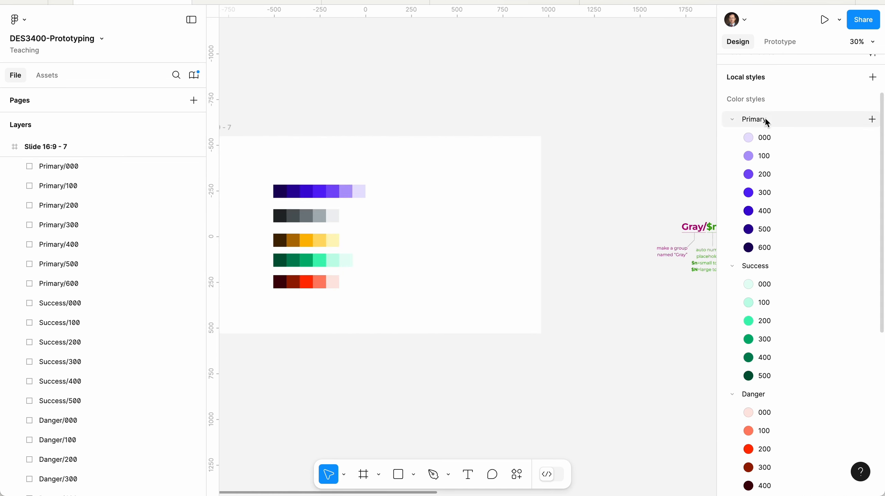
- Collapse the Primary, Success, Danger, Warning and Gray groups of local colour styles
click(734, 121)
click(733, 138)
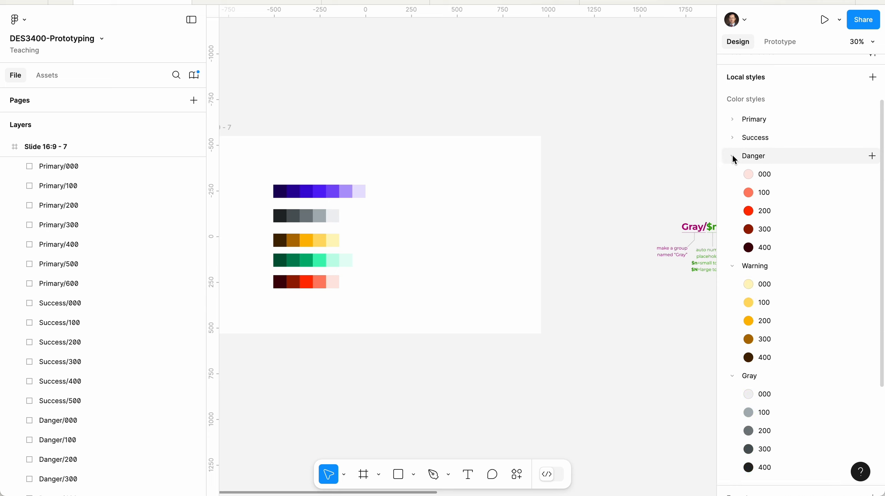
click(733, 159)
click(732, 175)
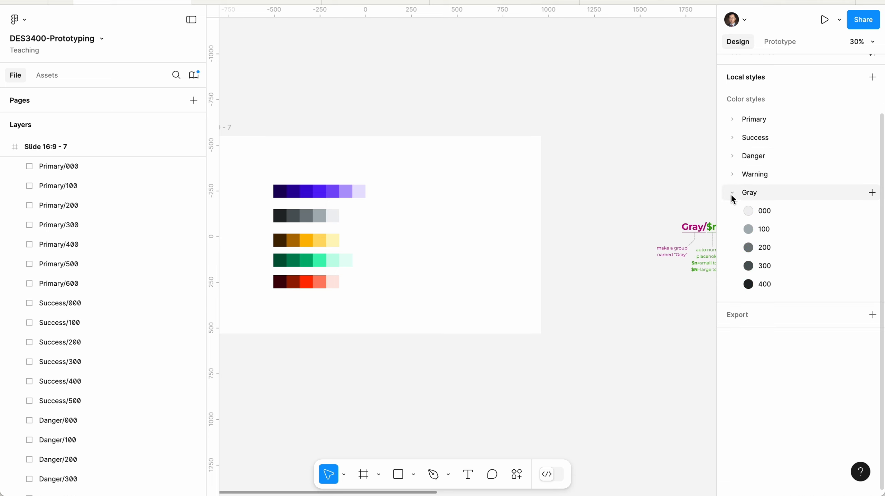
click(732, 193)
- Examine the type scale samples from Body/XXS-regular to Display/L together with their entries in the layer list
scroll(350, 368, down, 5)
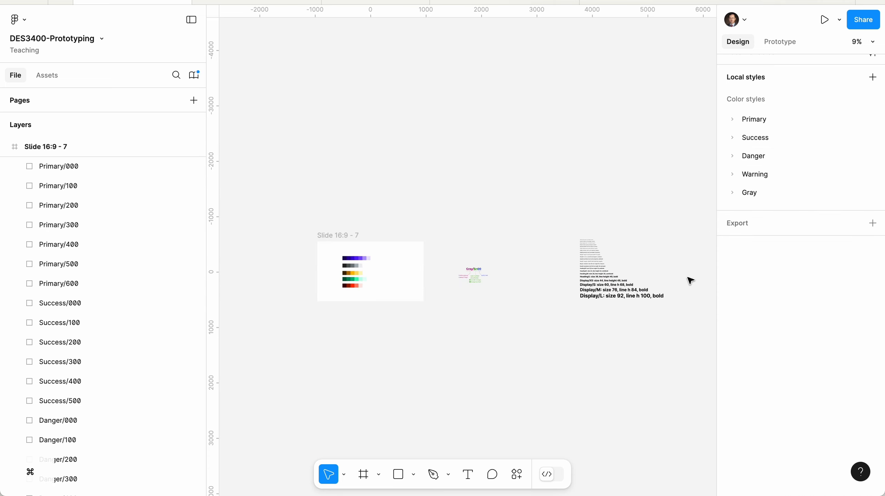
scroll(703, 281, up, 4)
scroll(649, 260, up, 3)
scroll(667, 250, down, 1)
scroll(429, 265, up, 2)
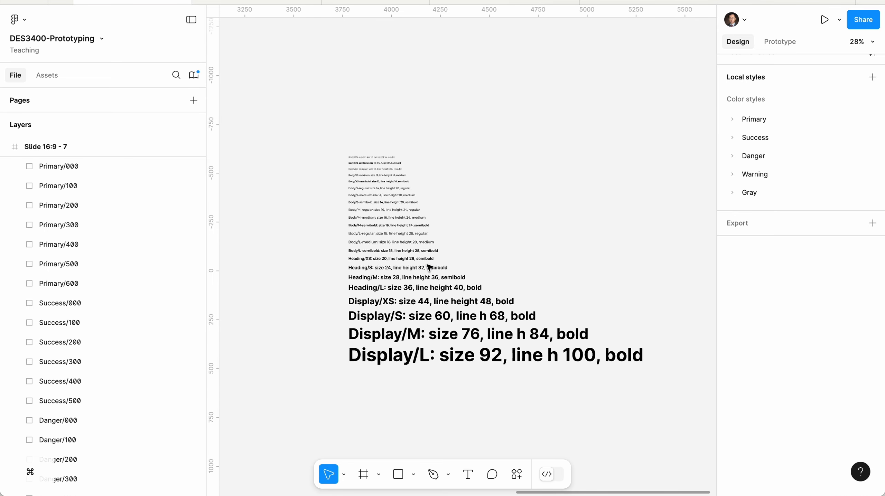
scroll(73, 257, up, 10)
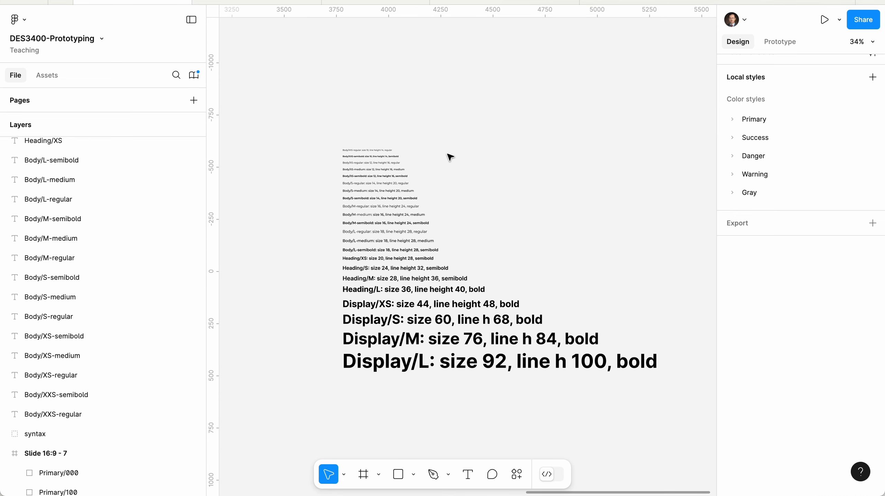
scroll(342, 205, up, 3)
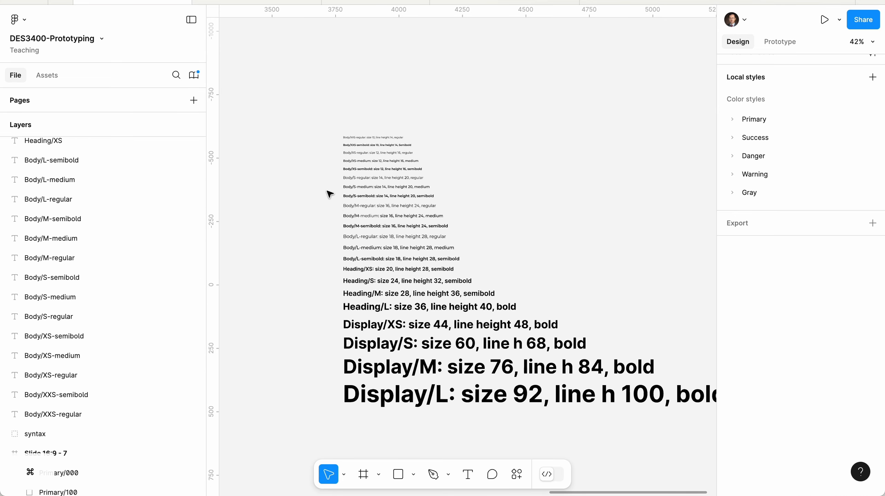
scroll(332, 195, down, 1)
scroll(452, 243, up, 2)
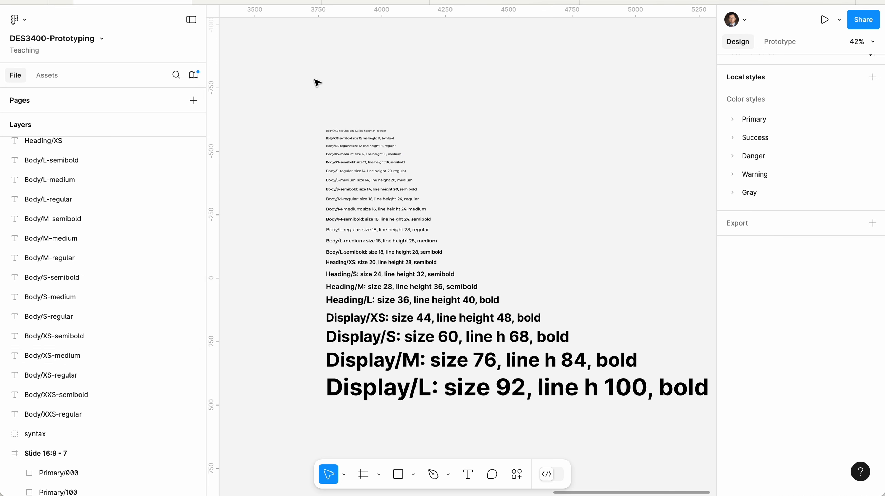
- Highlight the layers of all the type scale samples by selecting them, and clear the selection
drag(311, 76, 414, 429)
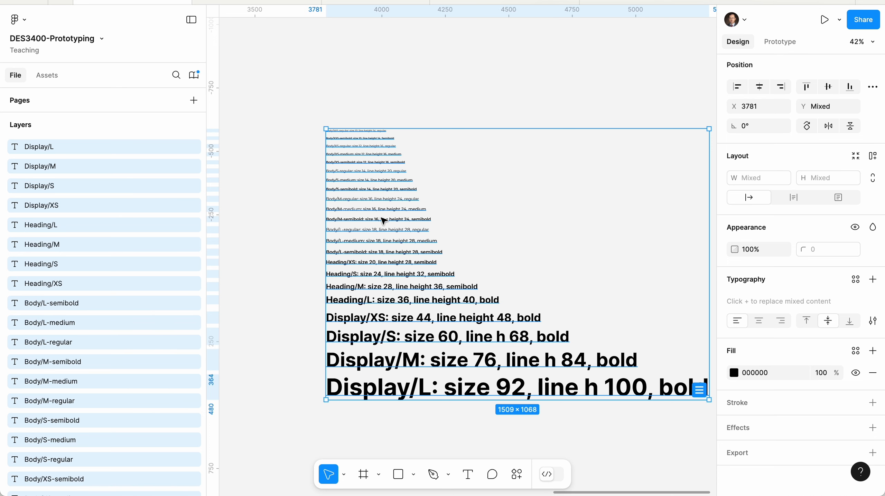
scroll(385, 226, up, 3)
click(267, 207)
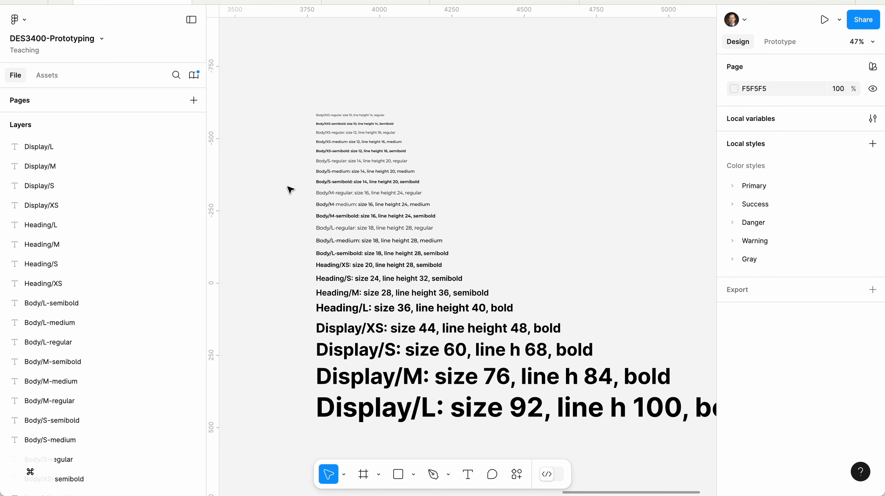
scroll(299, 209, up, 5)
key(space)
drag(287, 236, 284, 227)
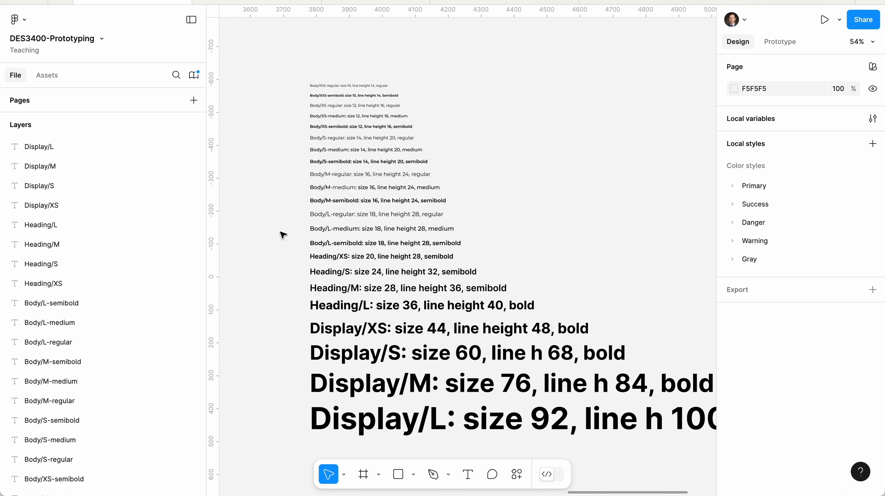
- Select all the type scale samples and read the size, line height and weight written in the Body and Heading lines
drag(282, 76, 386, 460)
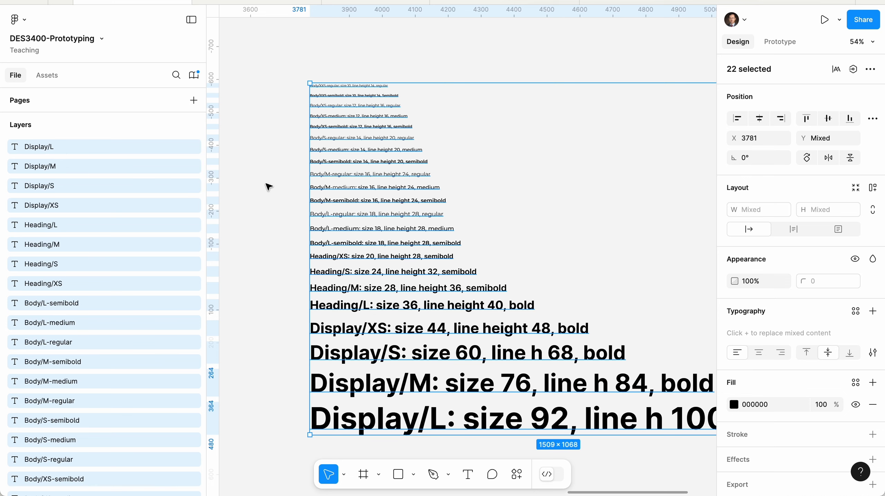
scroll(451, 165, right, 2)
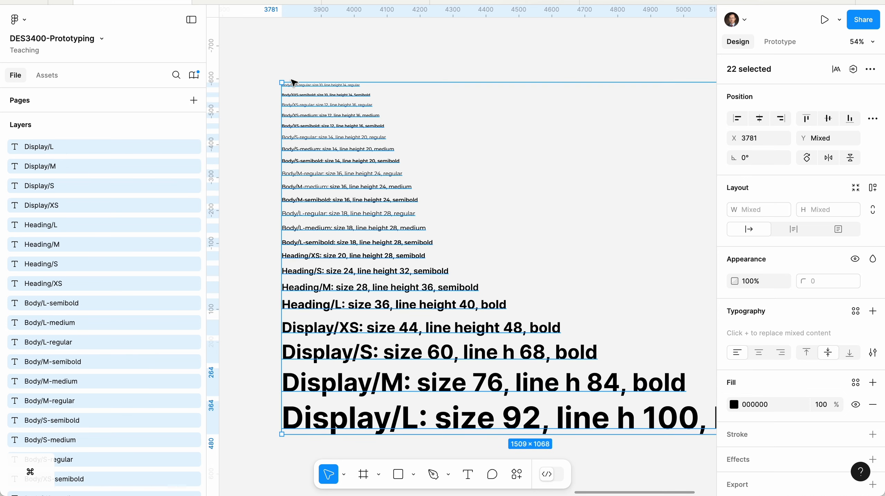
scroll(283, 99, up, 5)
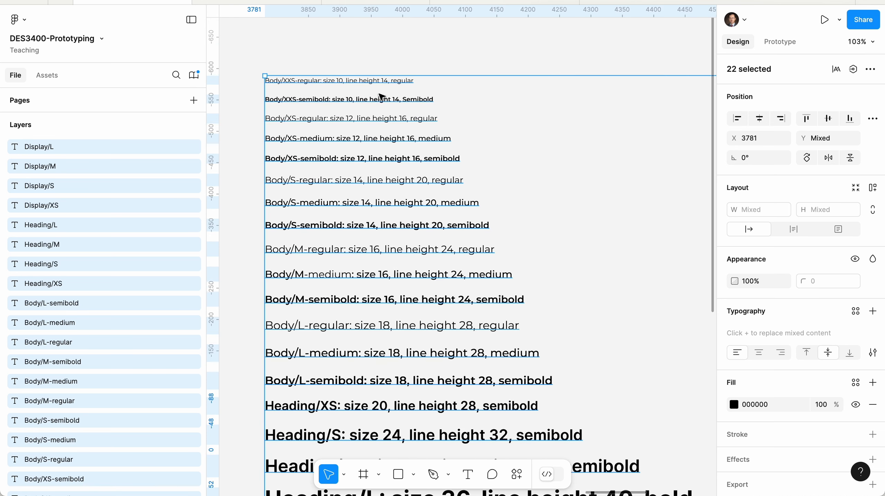
scroll(264, 125, up, 2)
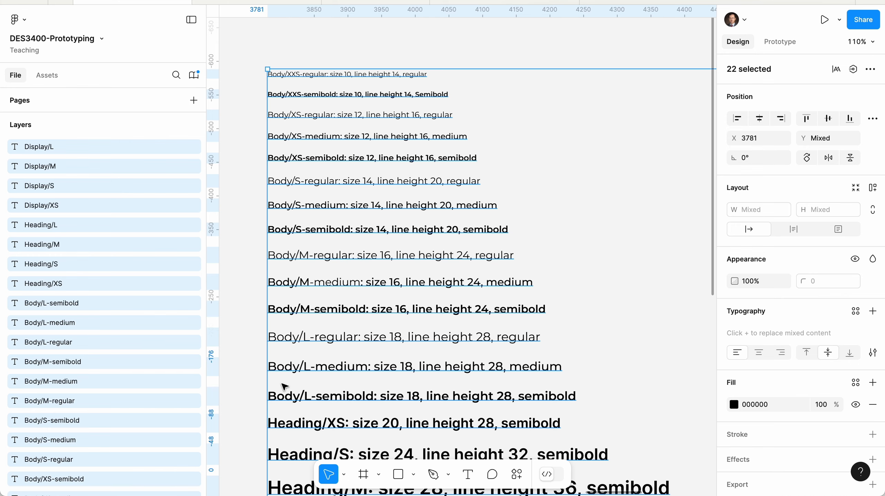
scroll(289, 418, up, 5)
scroll(359, 330, down, 3)
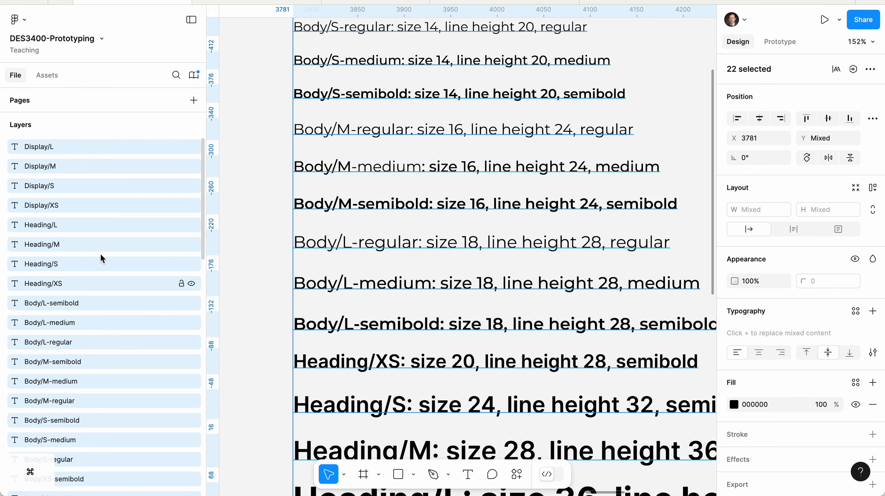
scroll(330, 333, up, 1)
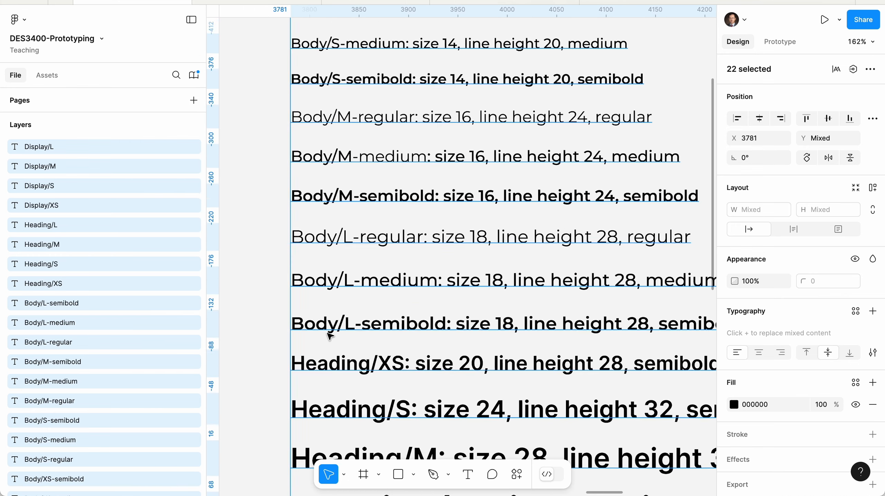
scroll(330, 333, up, 1)
- Compare the Display, Heading and Body layer names with the matching text samples, and deselect the samples
scroll(20, 340, down, 2)
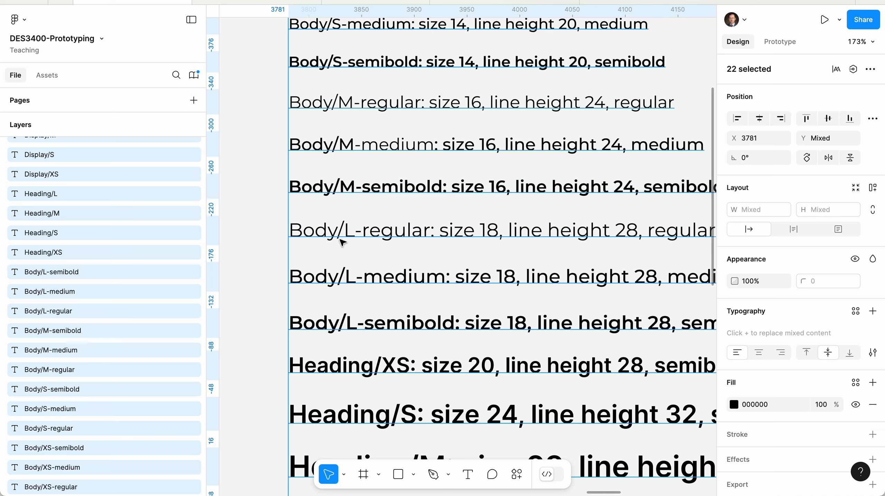
scroll(121, 278, down, 3)
scroll(105, 285, up, 5)
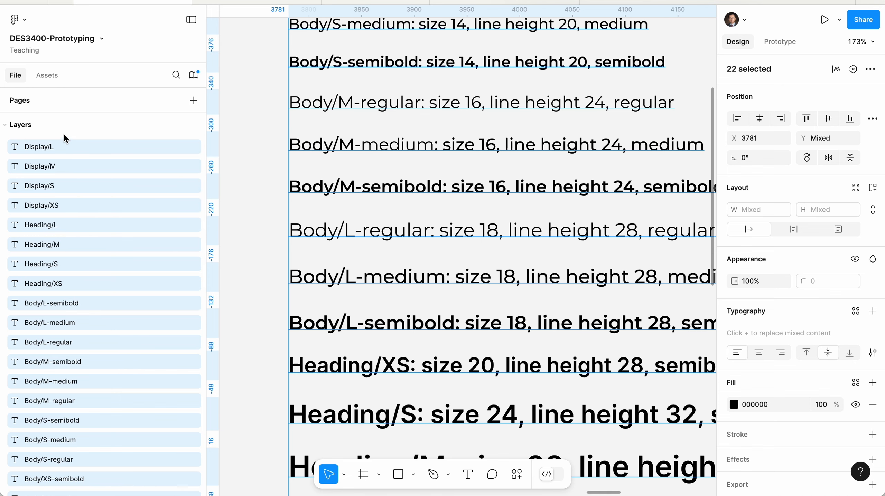
scroll(280, 223, down, 5)
scroll(412, 220, down, 2)
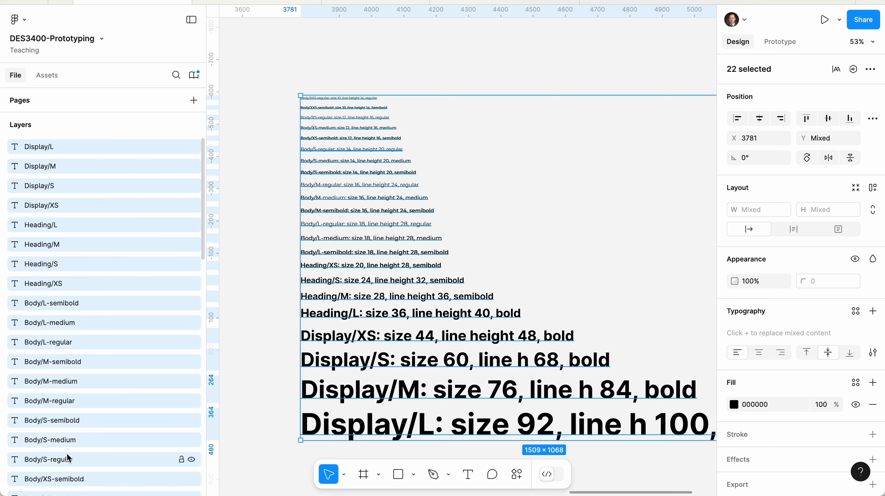
scroll(68, 451, down, 2)
scroll(405, 119, down, 3)
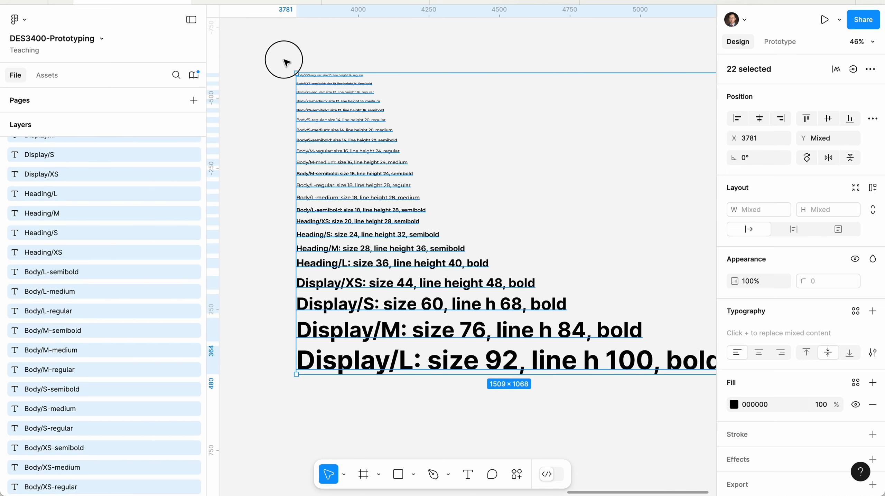
drag(285, 60, 429, 395)
click(426, 403)
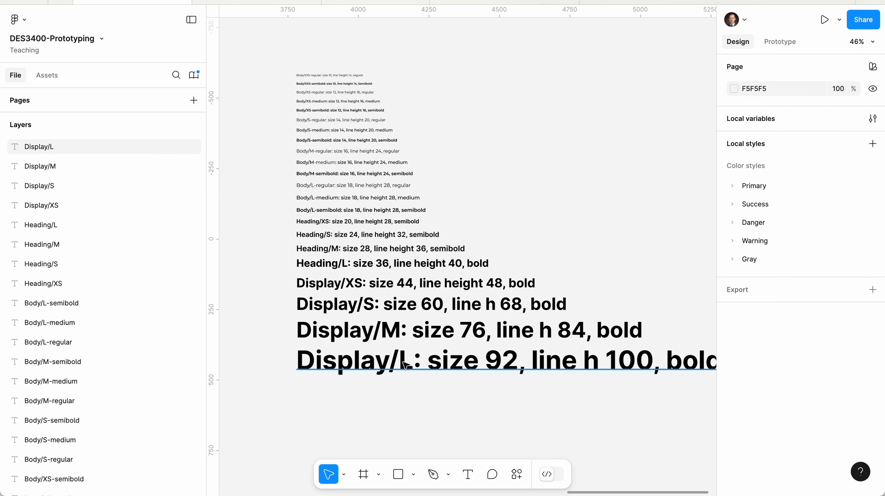
drag(348, 75, 449, 64)
drag(355, 85, 352, 77)
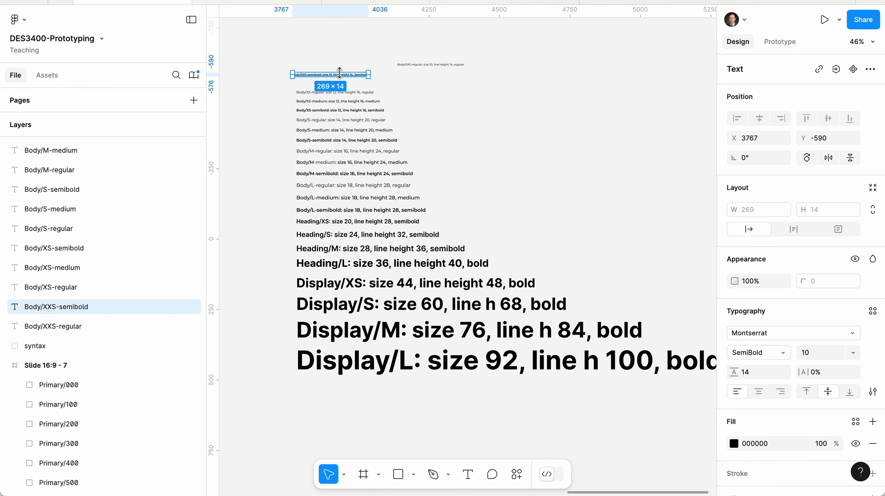
key(ctrl+z)
key(ctrl+z)
key(ctrl+z)
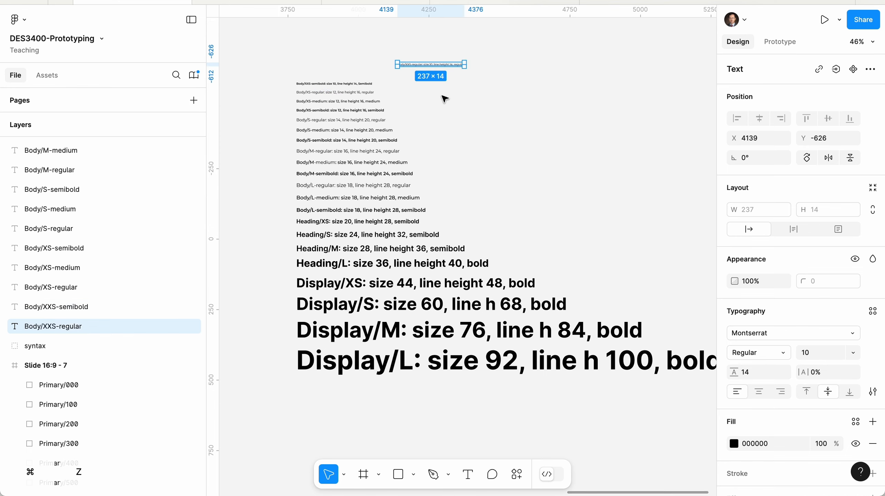
- Check the font, weight, size and line height of individual Body/S, Body/M and Body/L samples, finishing on Body/M-medium
click(371, 164)
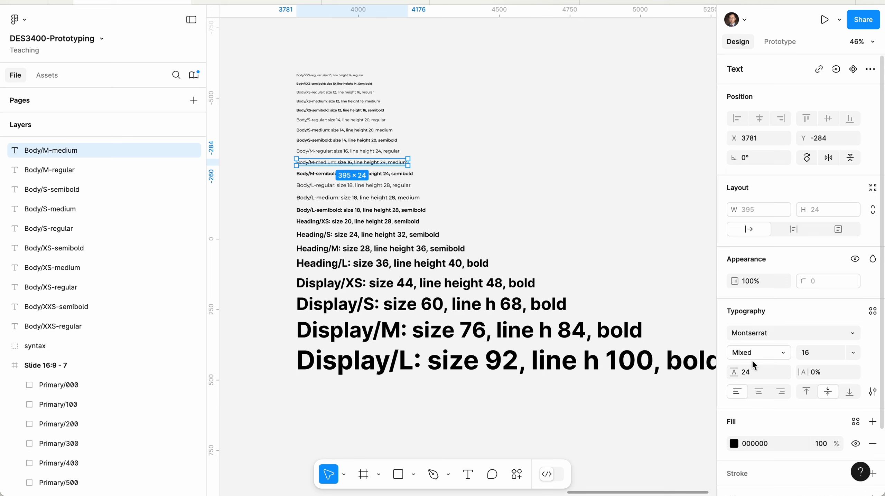
scroll(778, 344, down, 2)
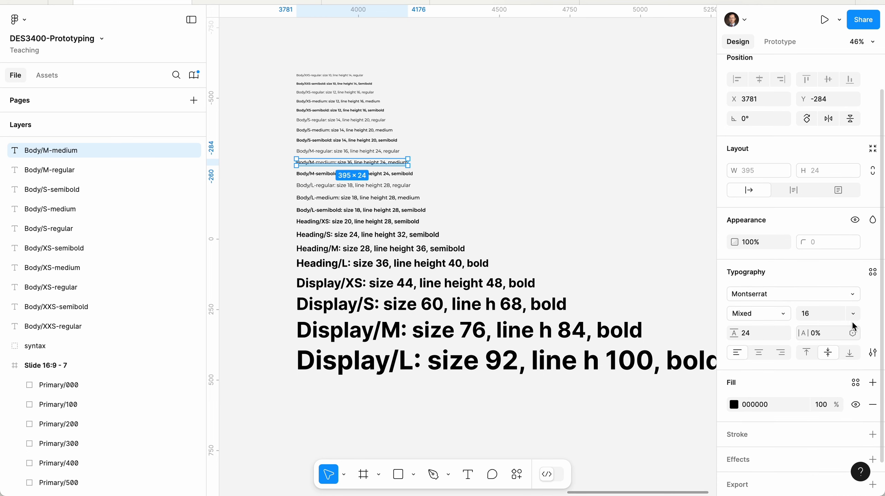
click(339, 174)
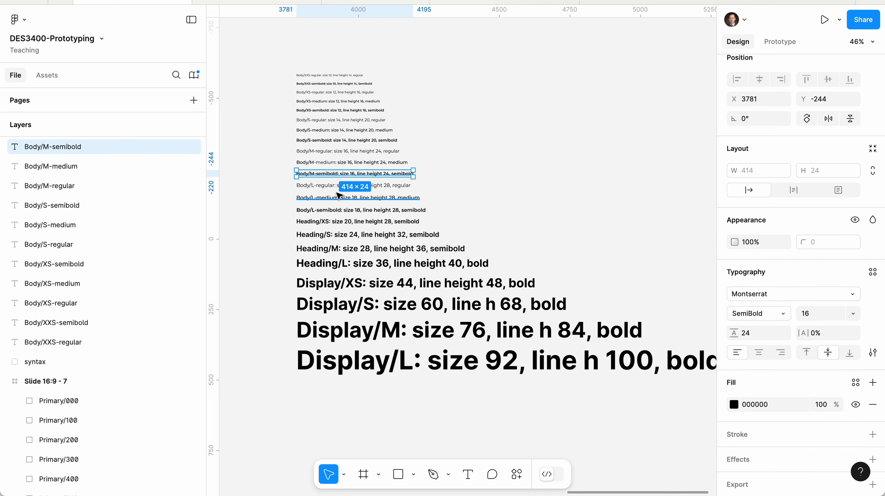
click(340, 197)
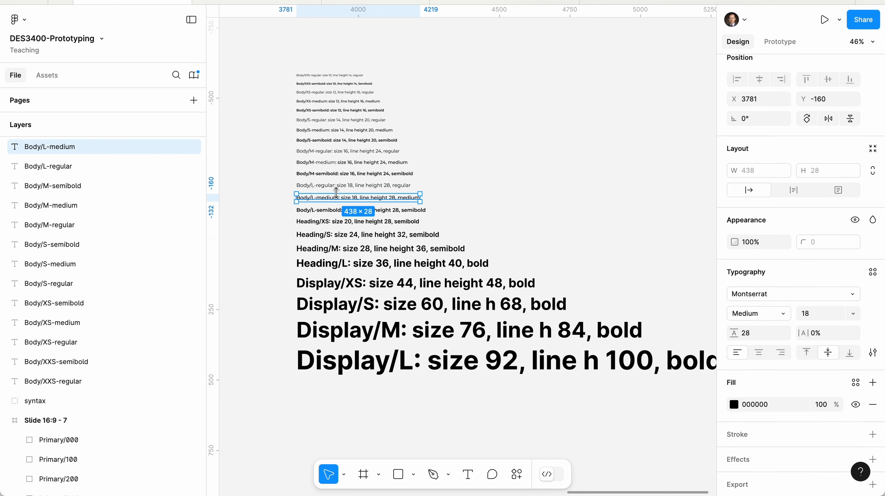
click(339, 165)
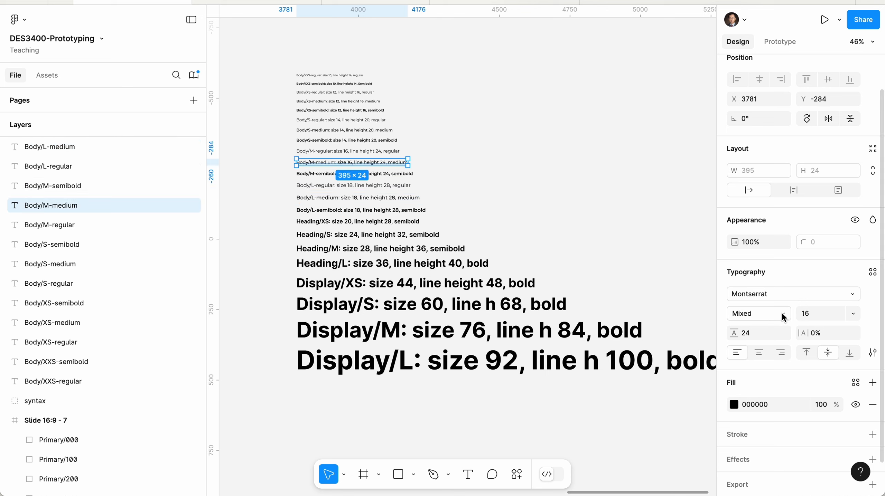
click(371, 198)
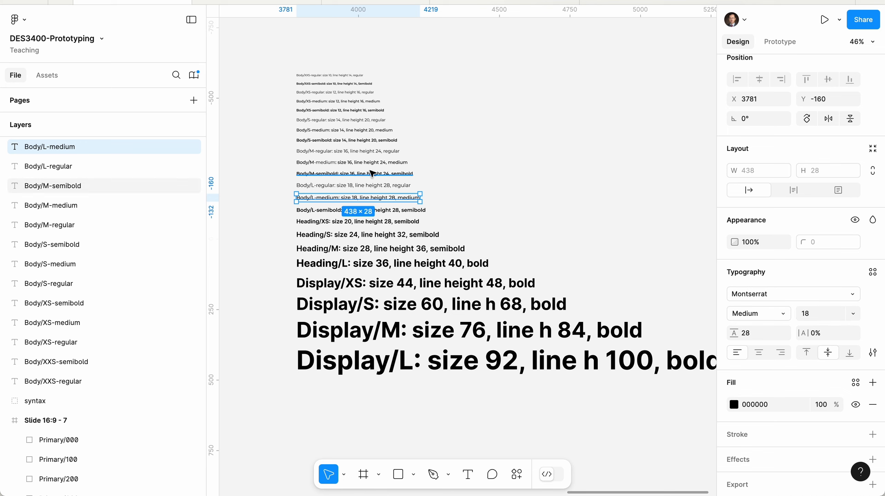
click(306, 131)
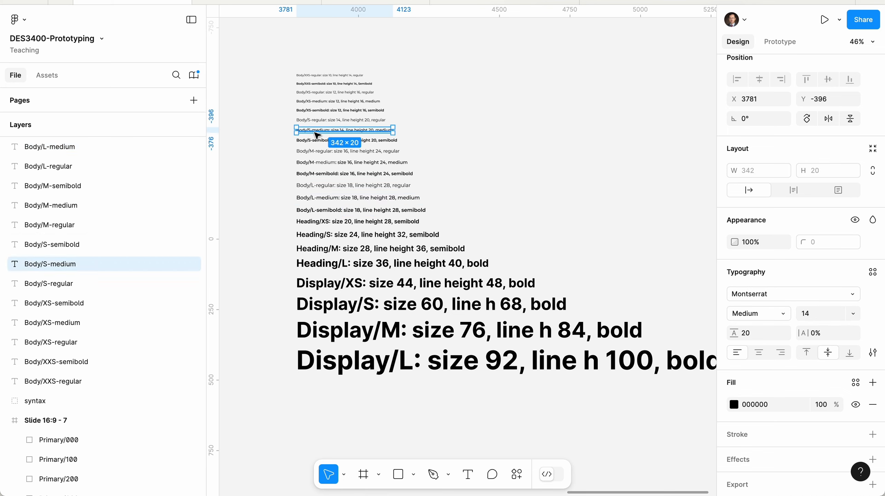
click(315, 140)
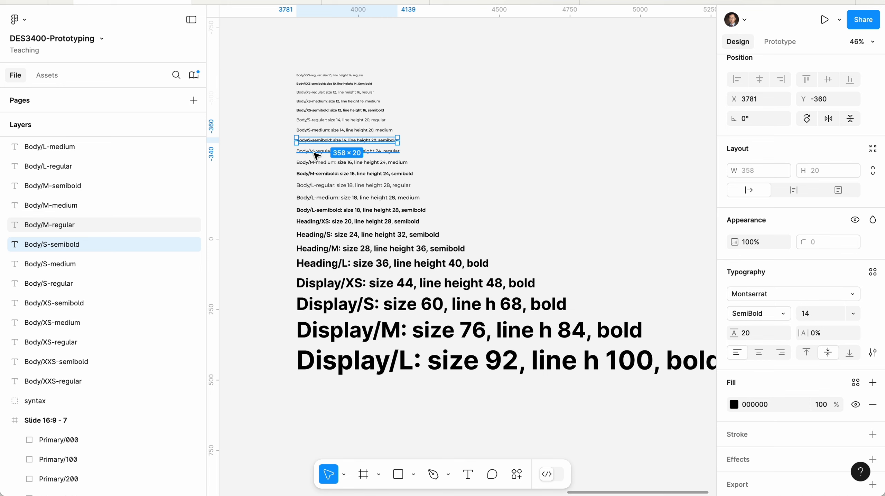
click(316, 152)
click(313, 163)
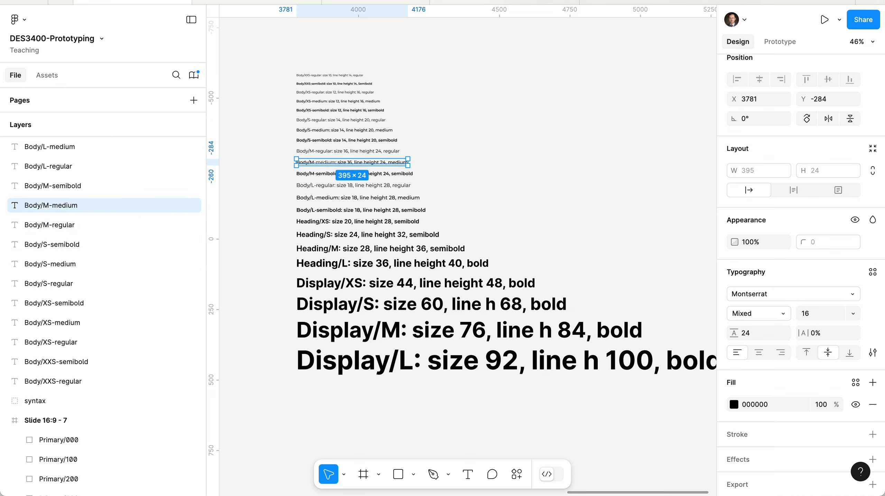
- View the font weight options for the Body/M-medium sample and dismiss the list without choosing one
scroll(333, 149, up, 10)
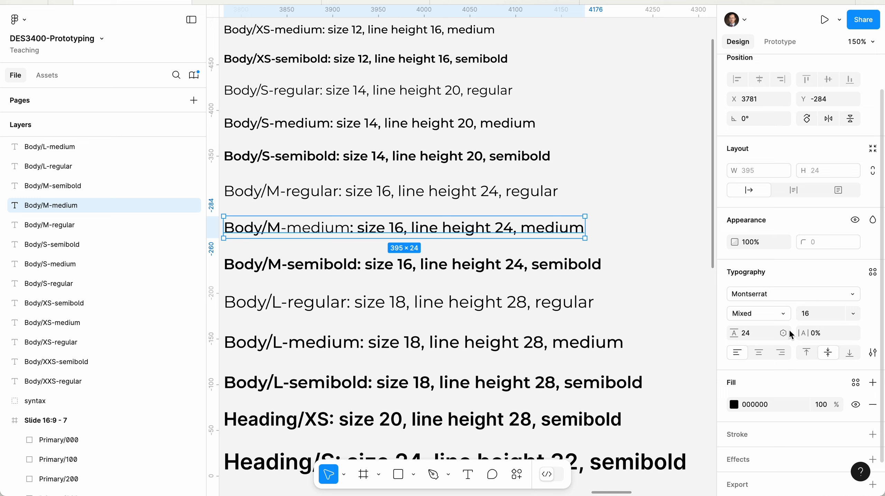
click(767, 317)
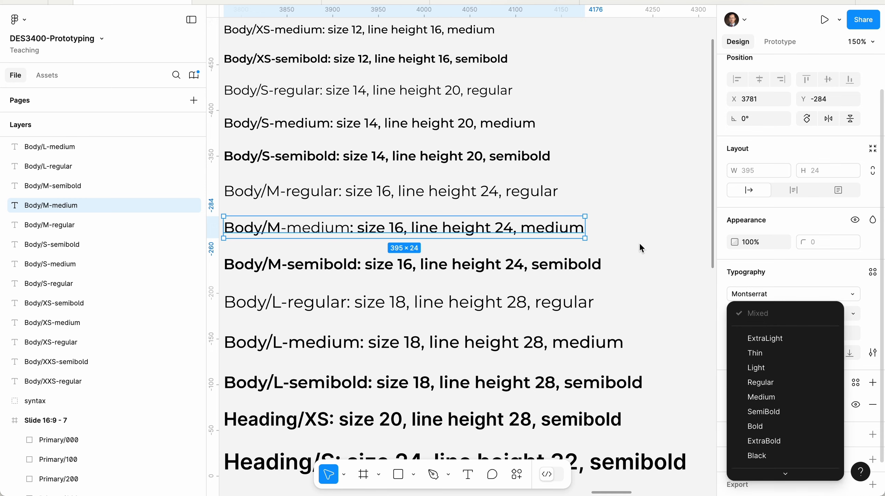
key(Escape)
scroll(458, 192, down, 10)
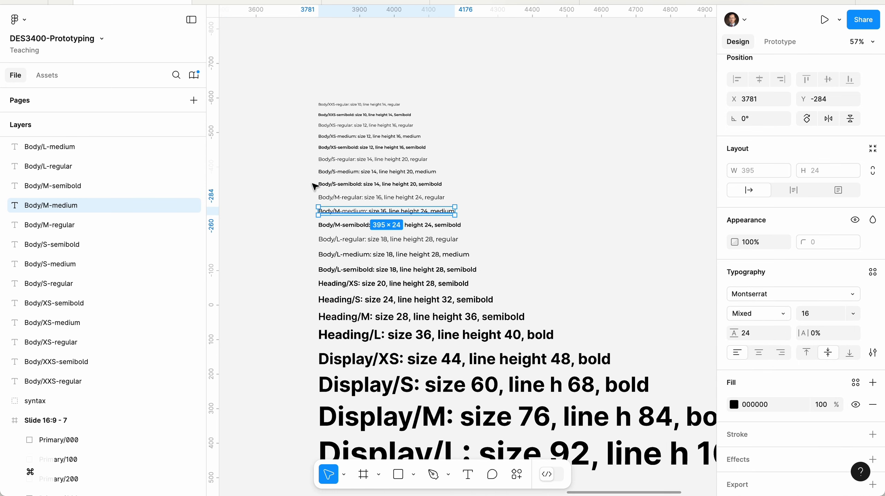
- Select all the Display, Heading and Body type scale samples and run Styler's Generate Styles on them
scroll(303, 167, down, 3)
drag(270, 71, 557, 430)
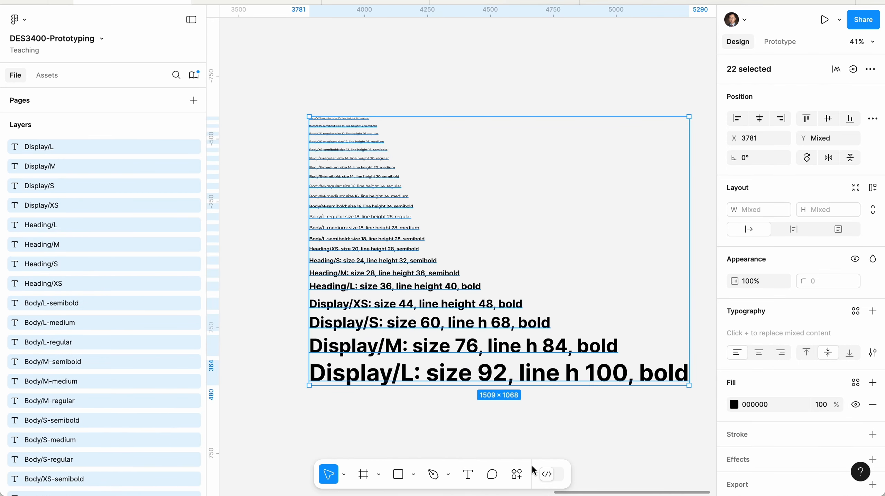
click(516, 475)
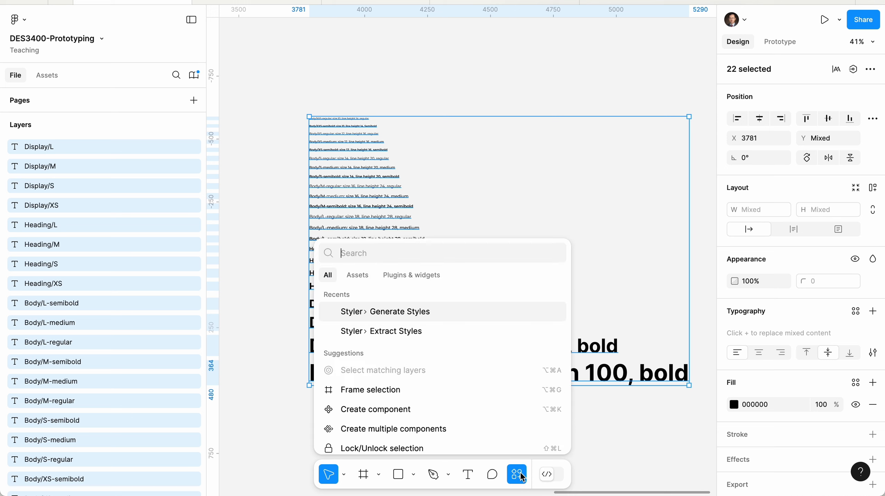
click(423, 274)
click(358, 299)
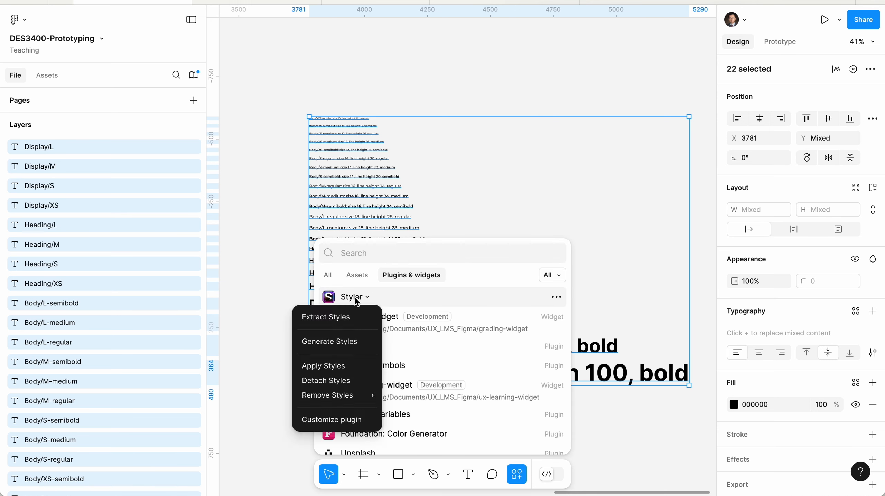
click(339, 340)
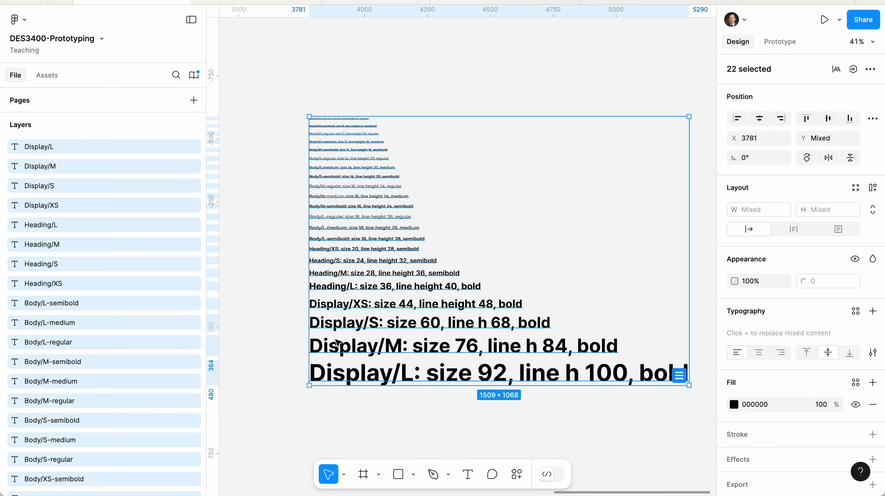
- Deselect the samples and review the Display, Heading and Body text styles, comparing the Body list with the Body/M-medium sample
click(645, 424)
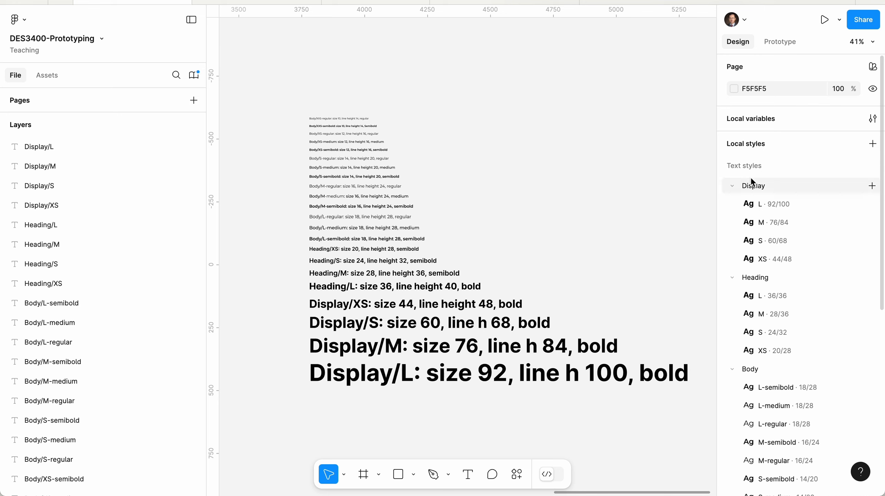
scroll(751, 181, down, 1)
scroll(769, 152, down, 2)
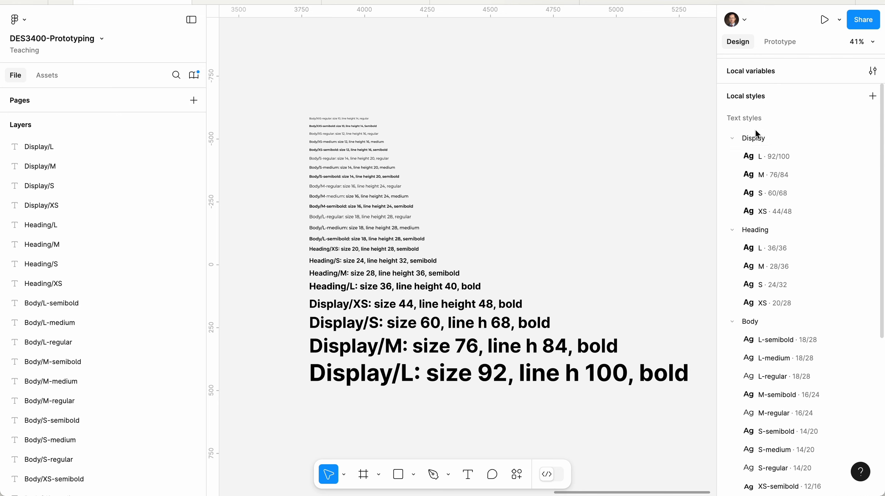
scroll(775, 445, down, 8)
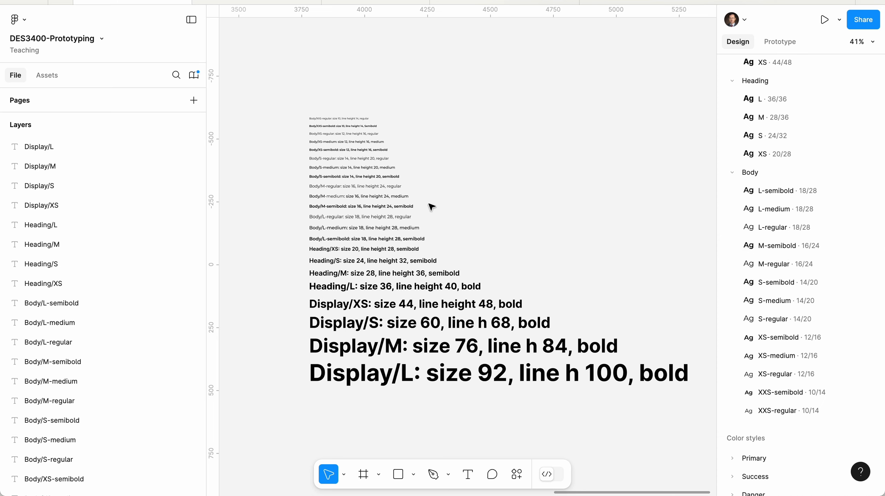
scroll(363, 181, up, 5)
click(289, 223)
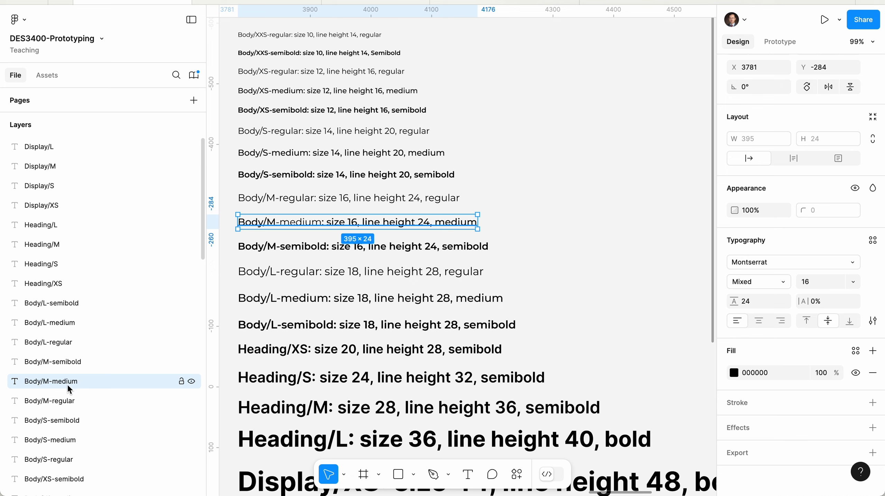
click(675, 253)
scroll(803, 257, up, 2)
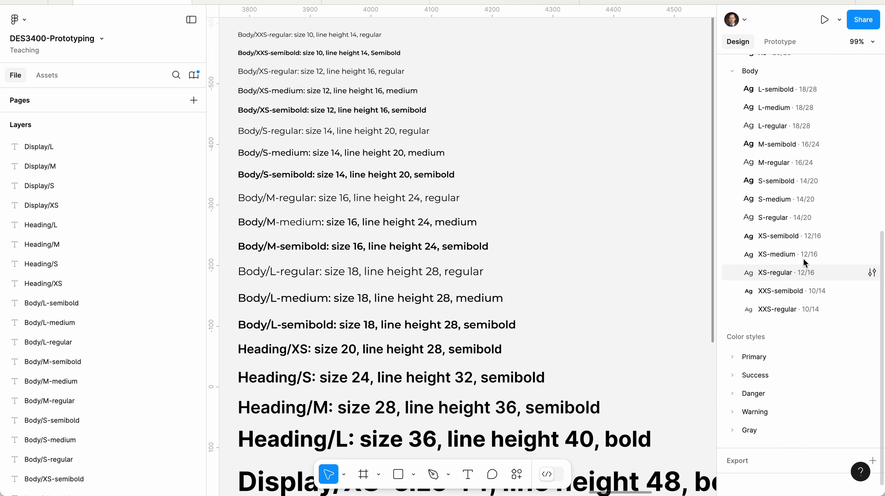
scroll(803, 257, up, 1)
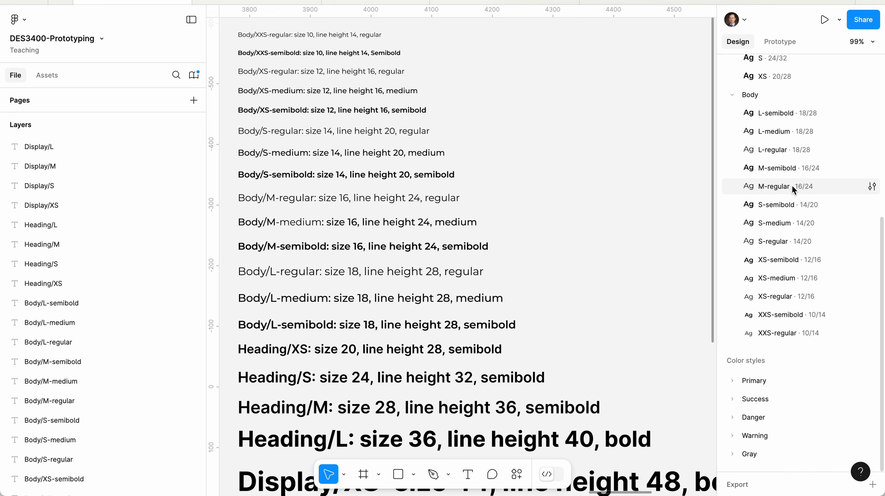
scroll(761, 189, up, 1)
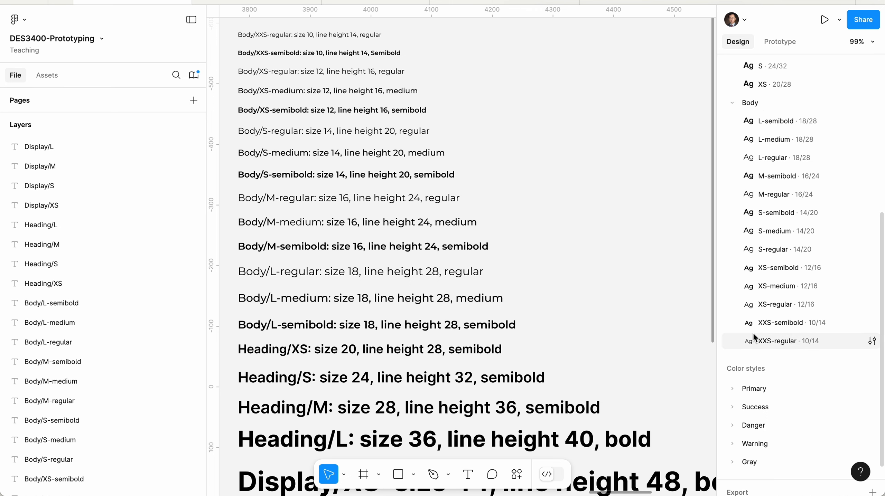
- Set the font weight of the whole Body/M-medium sample to Medium
click(360, 223)
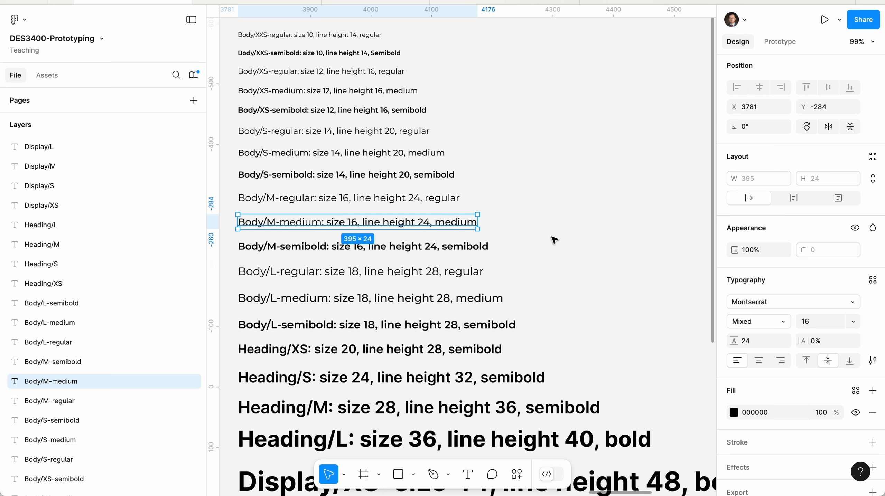
click(780, 324)
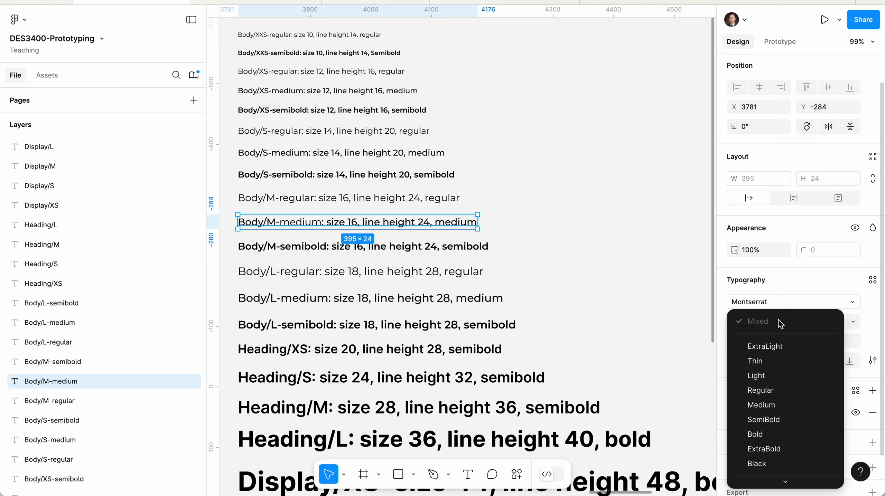
click(802, 408)
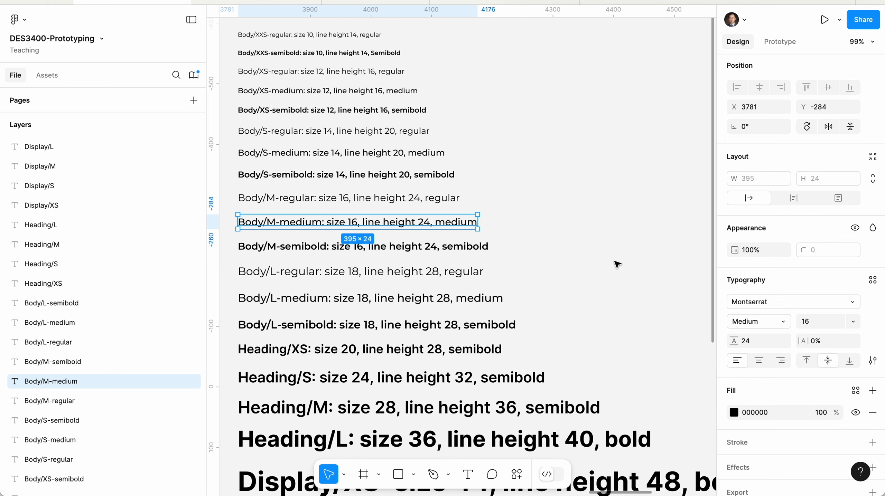
- Run Styler's Generate Styles on the Body/M-medium sample alone to create its text style
scroll(568, 202, down, 2)
scroll(567, 202, down, 2)
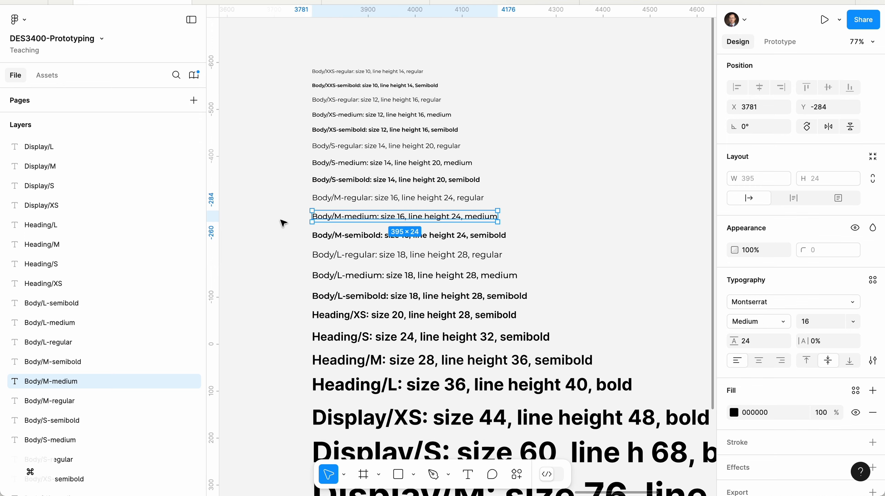
scroll(290, 223, down, 3)
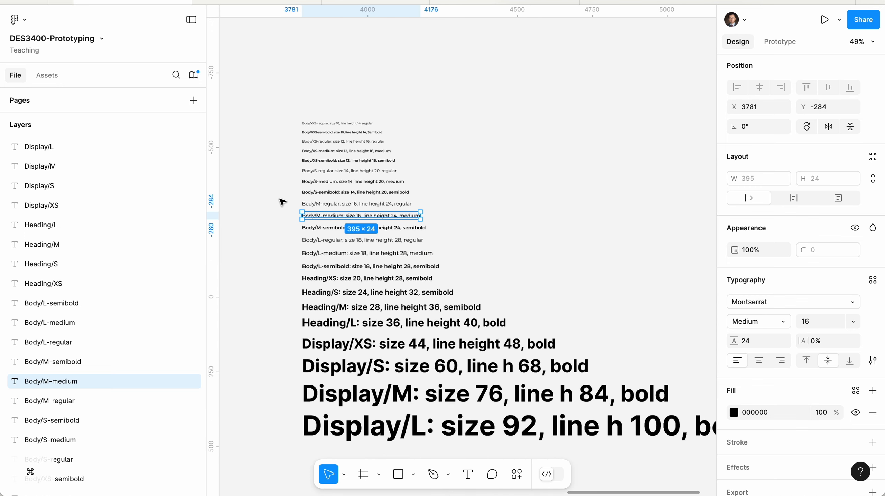
scroll(278, 224, down, 1)
scroll(288, 233, up, 1)
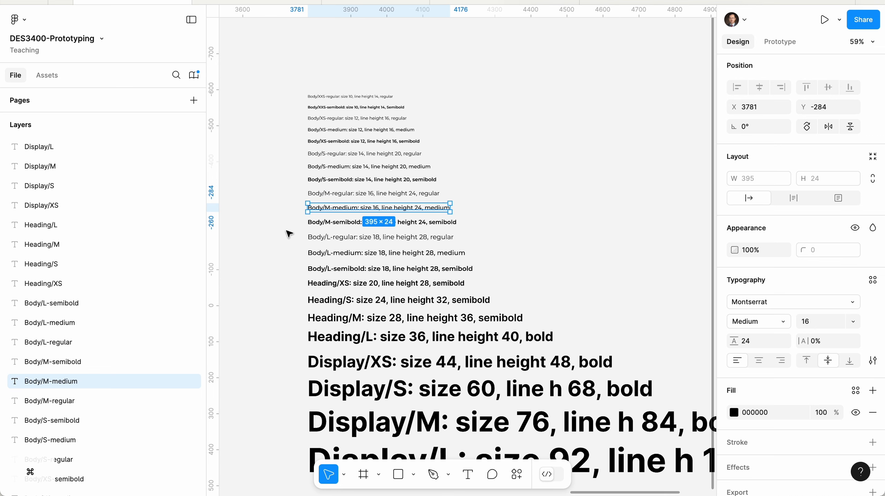
scroll(344, 208, down, 1)
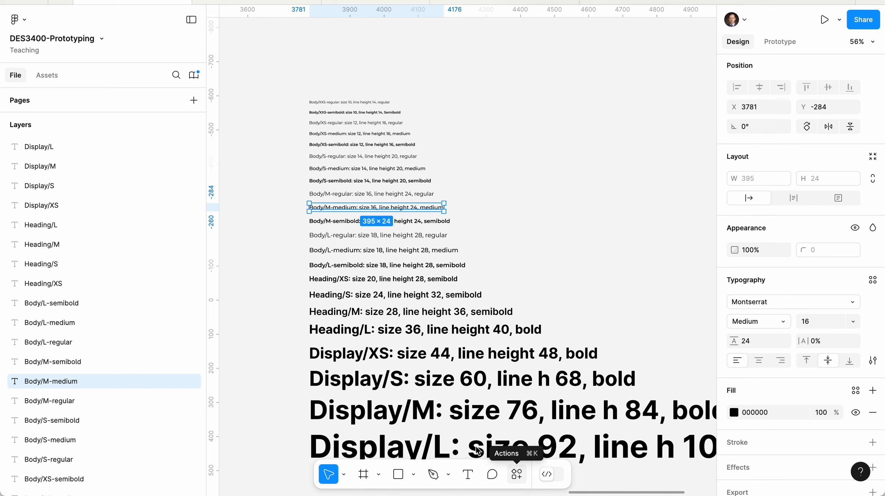
scroll(346, 116, down, 1)
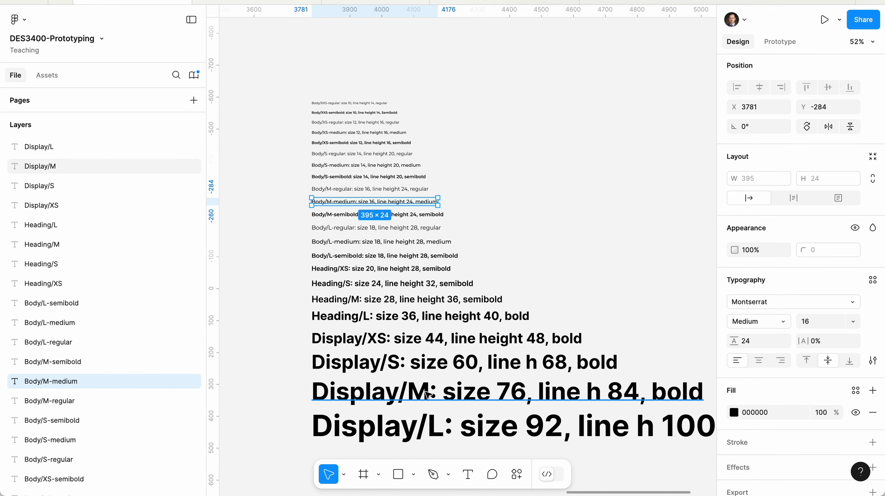
scroll(323, 191, up, 5)
click(524, 480)
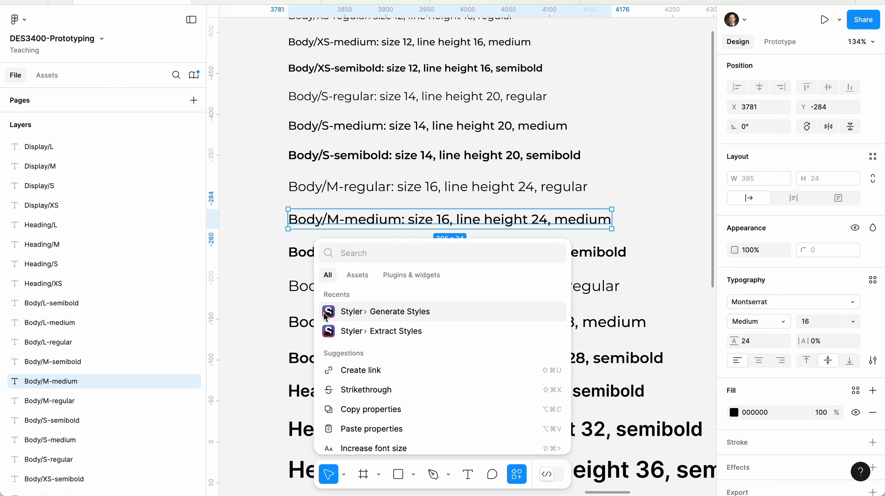
click(346, 313)
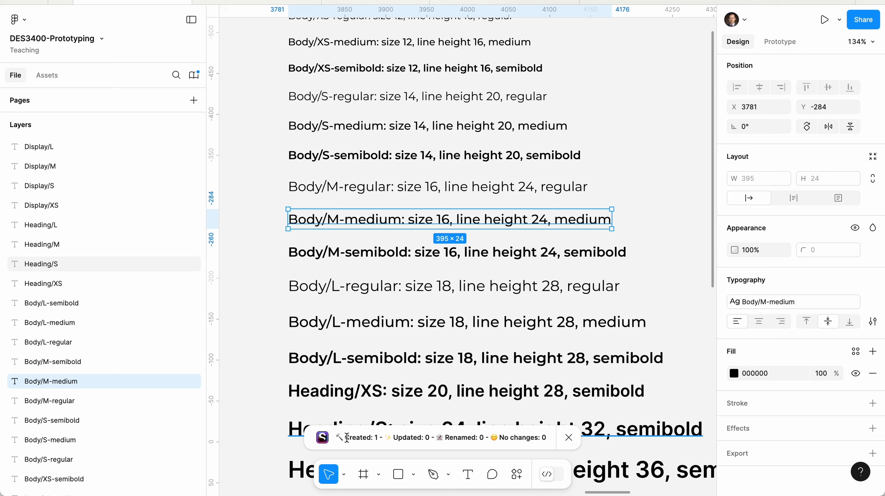
- Deselect the sample and move the M-medium text style between M-semibold and M-regular in the Body group
click(685, 198)
scroll(819, 284, up, 2)
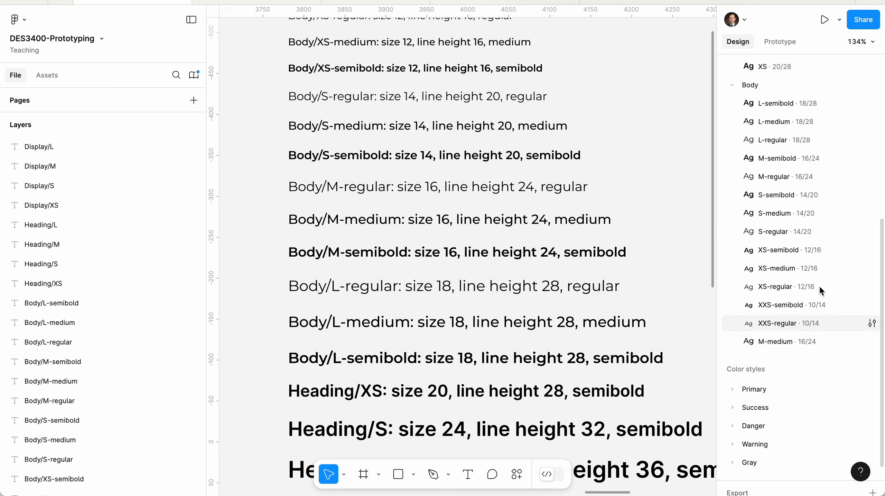
scroll(819, 289, up, 2)
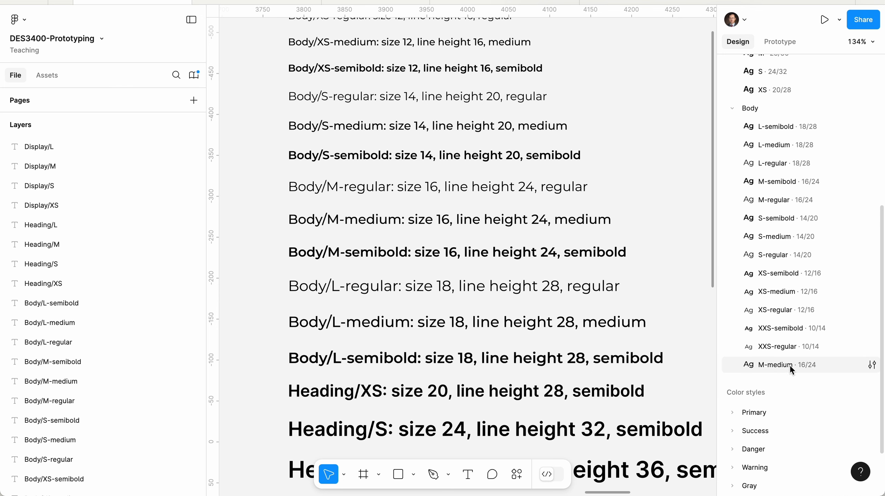
drag(790, 366, 790, 198)
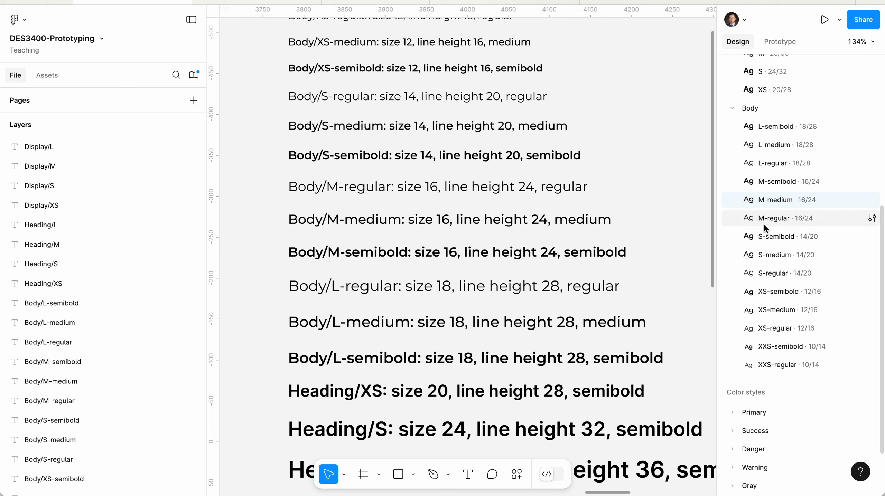
- Review the grouped Display, Heading and Body text styles, and expand the Primary colour style group to view its shades
scroll(802, 279, up, 5)
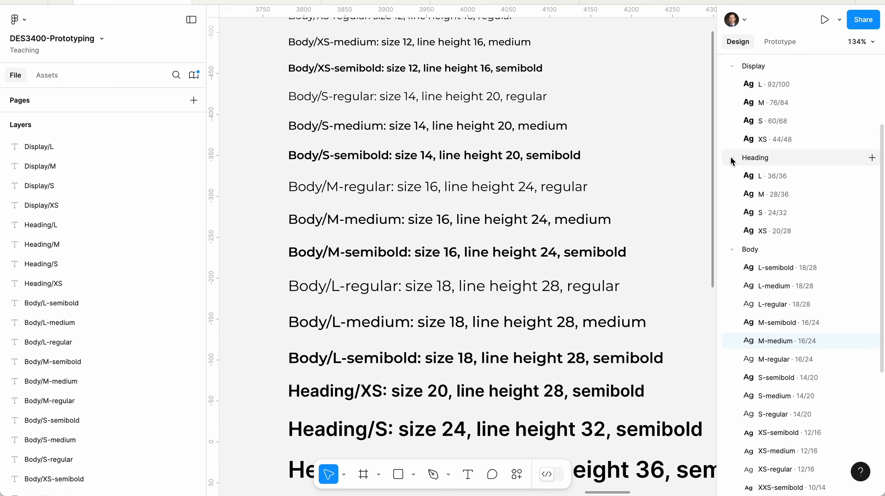
scroll(452, 224, down, 10)
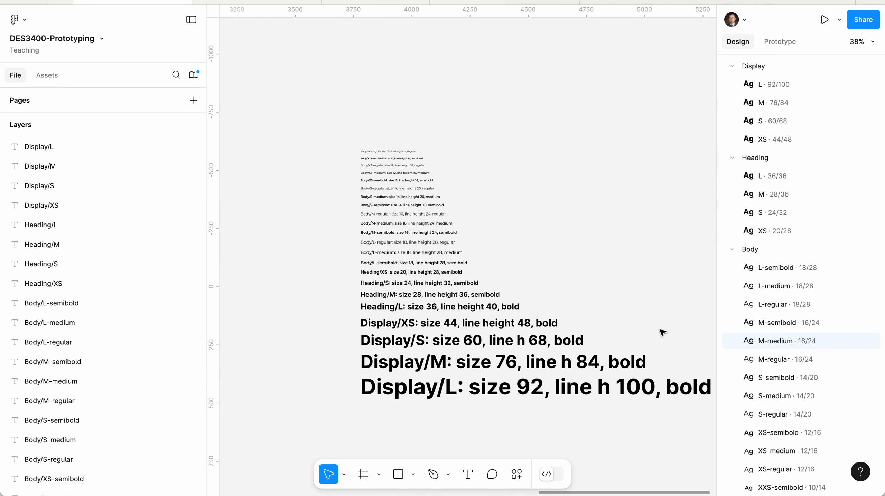
key(space)
click(461, 342)
key(space)
key(space)
click(603, 303)
key(space)
drag(655, 293, 497, 304)
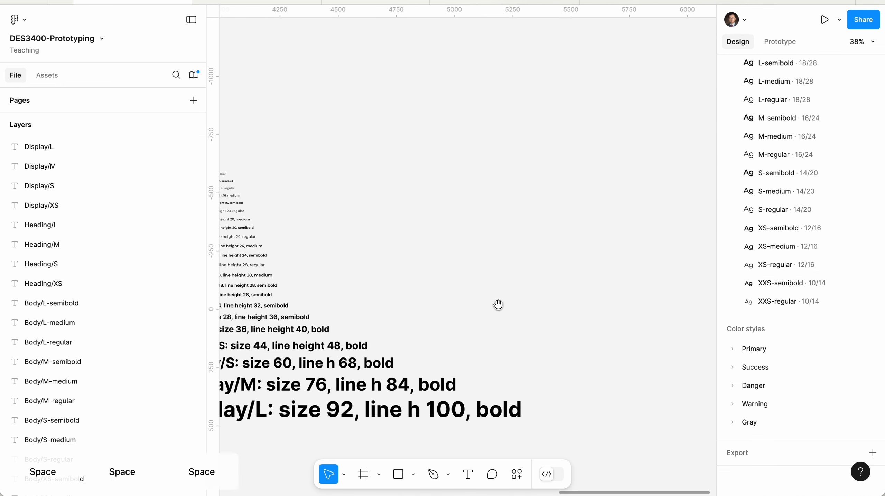
scroll(811, 165, up, 4)
scroll(768, 141, up, 4)
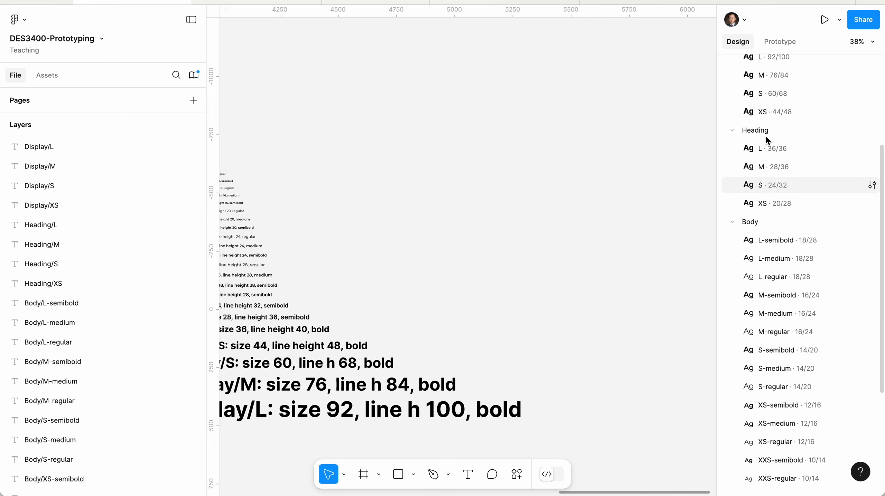
scroll(780, 253, down, 6)
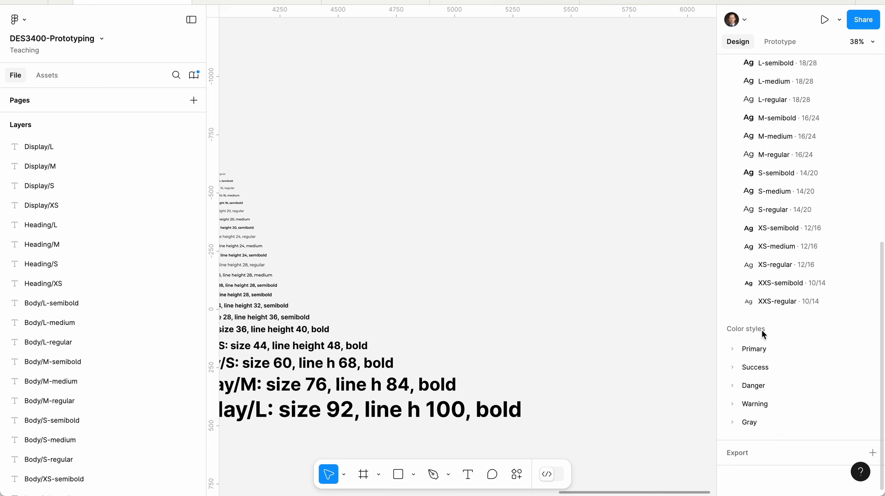
click(736, 349)
scroll(797, 362, down, 5)
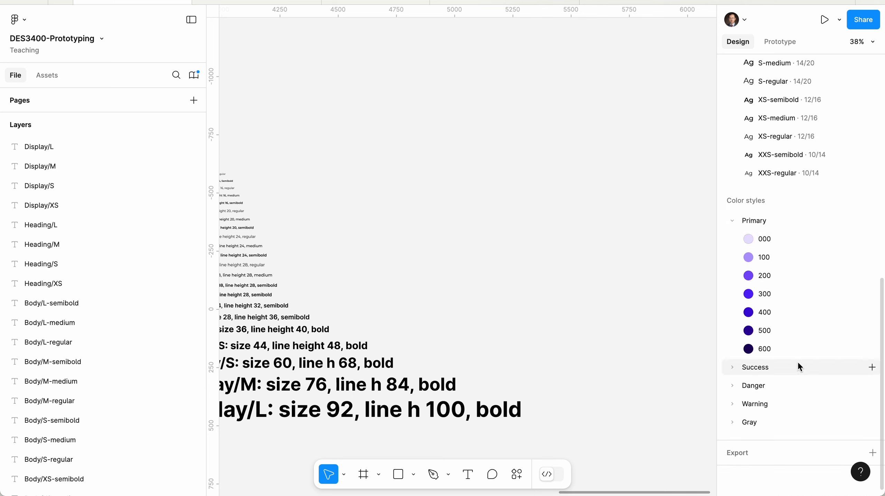